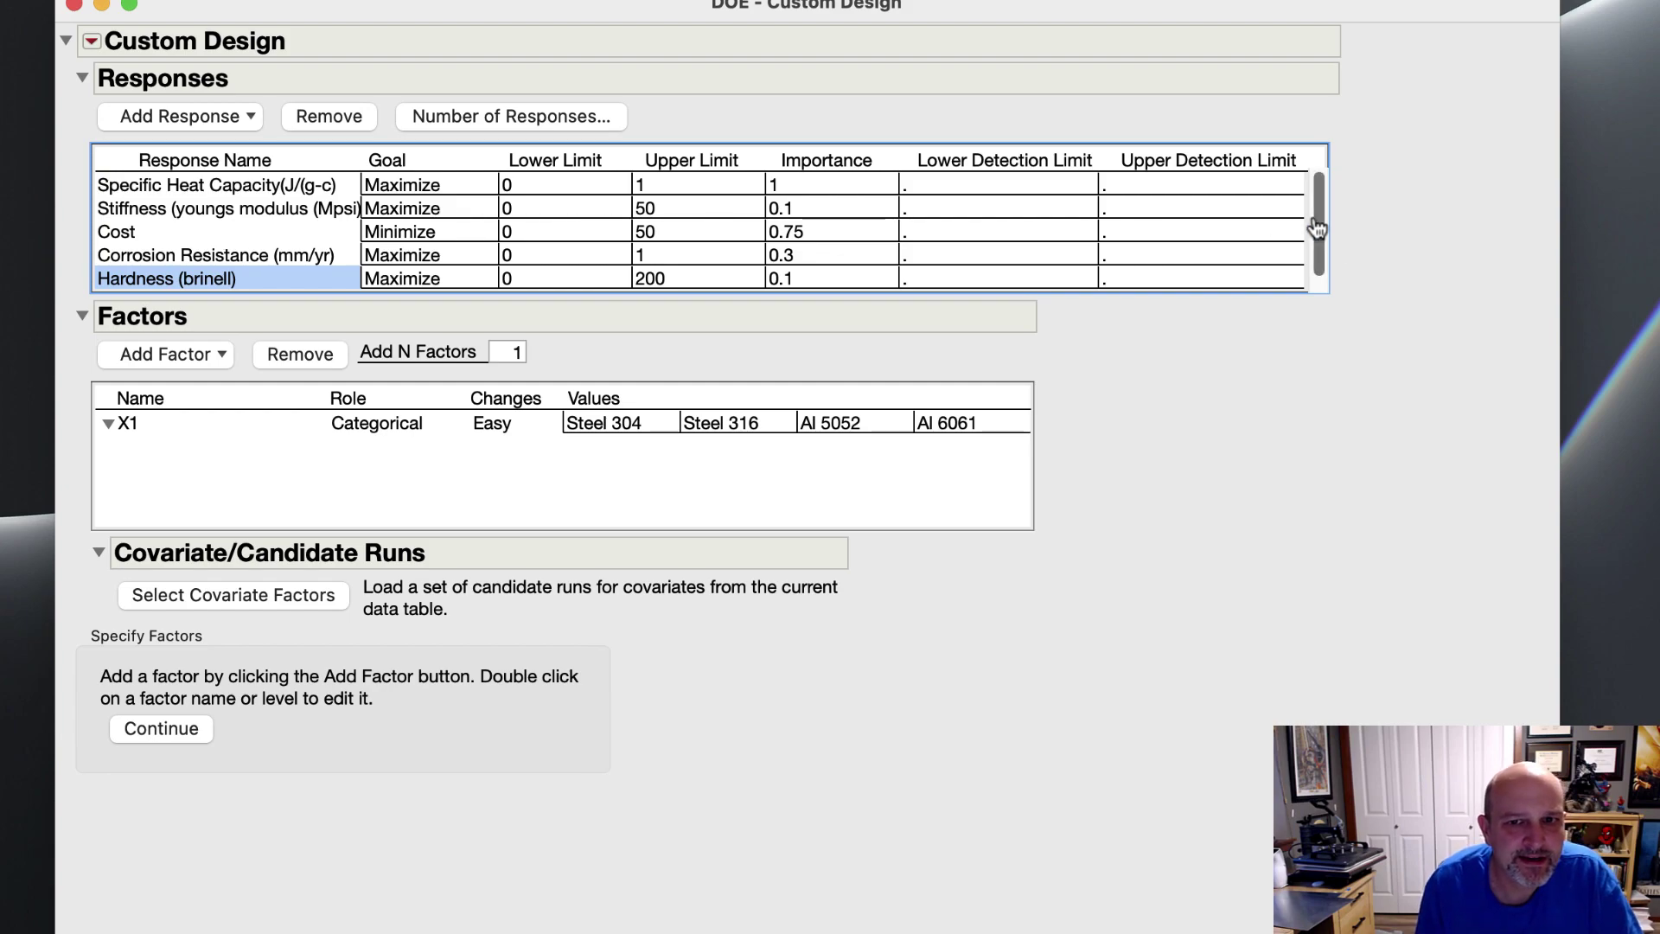
Show the Custom Design table of four material runs, with Cost/ft^2 values 33, 37, 42 and 32
left_click(253, 185)
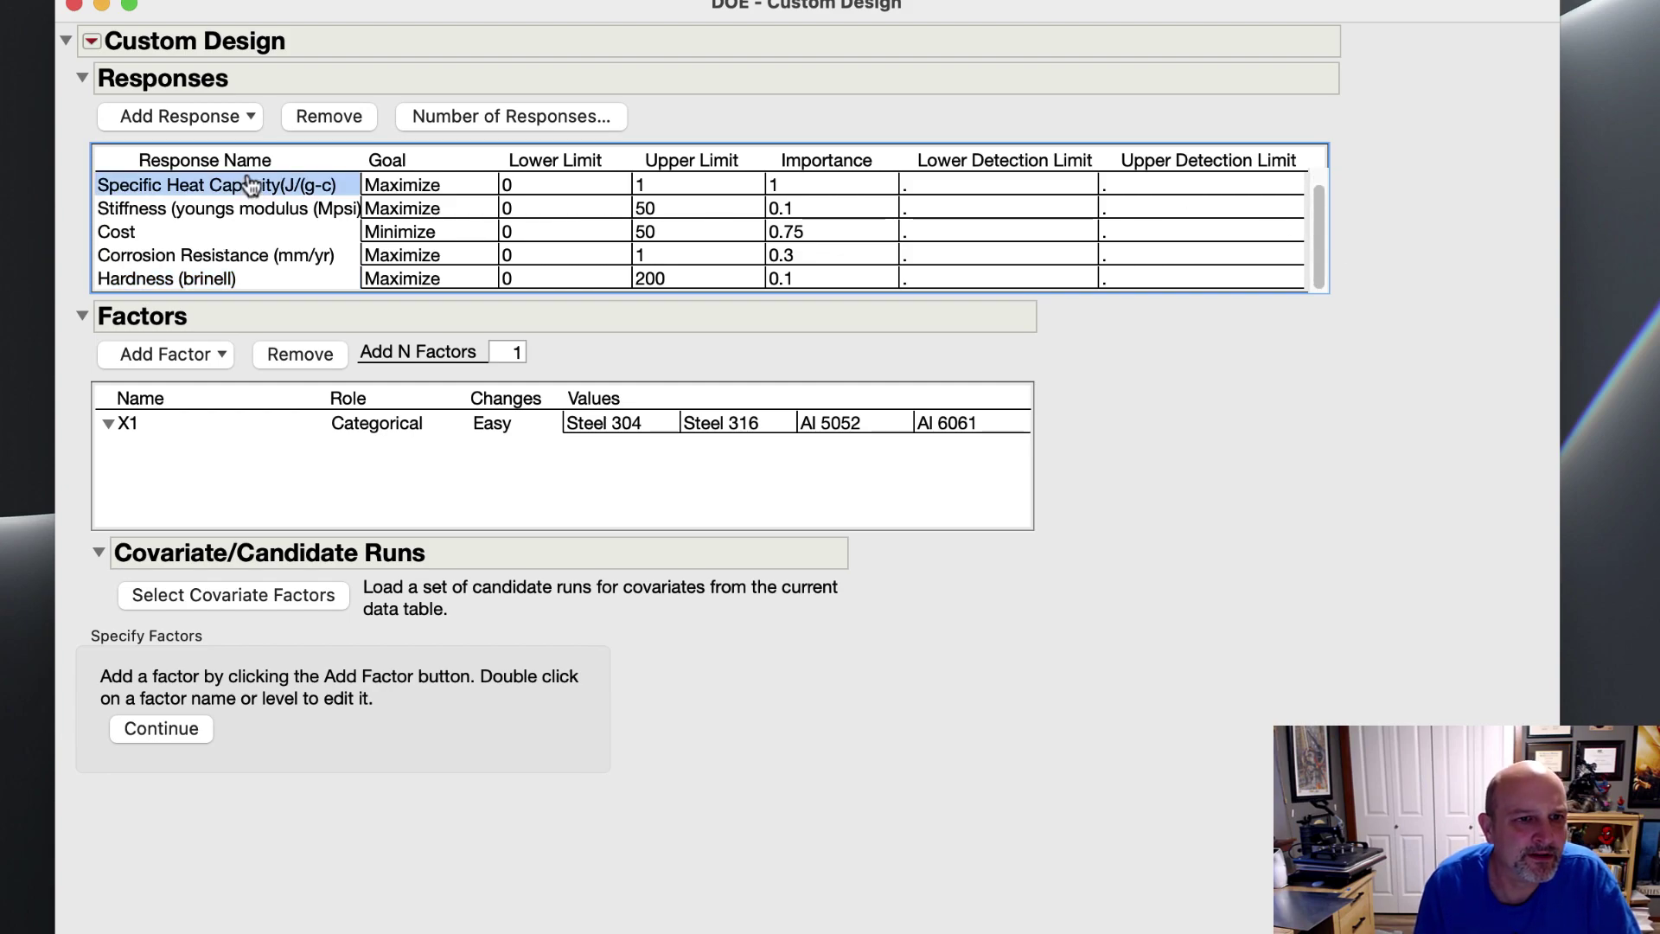
key("Up")
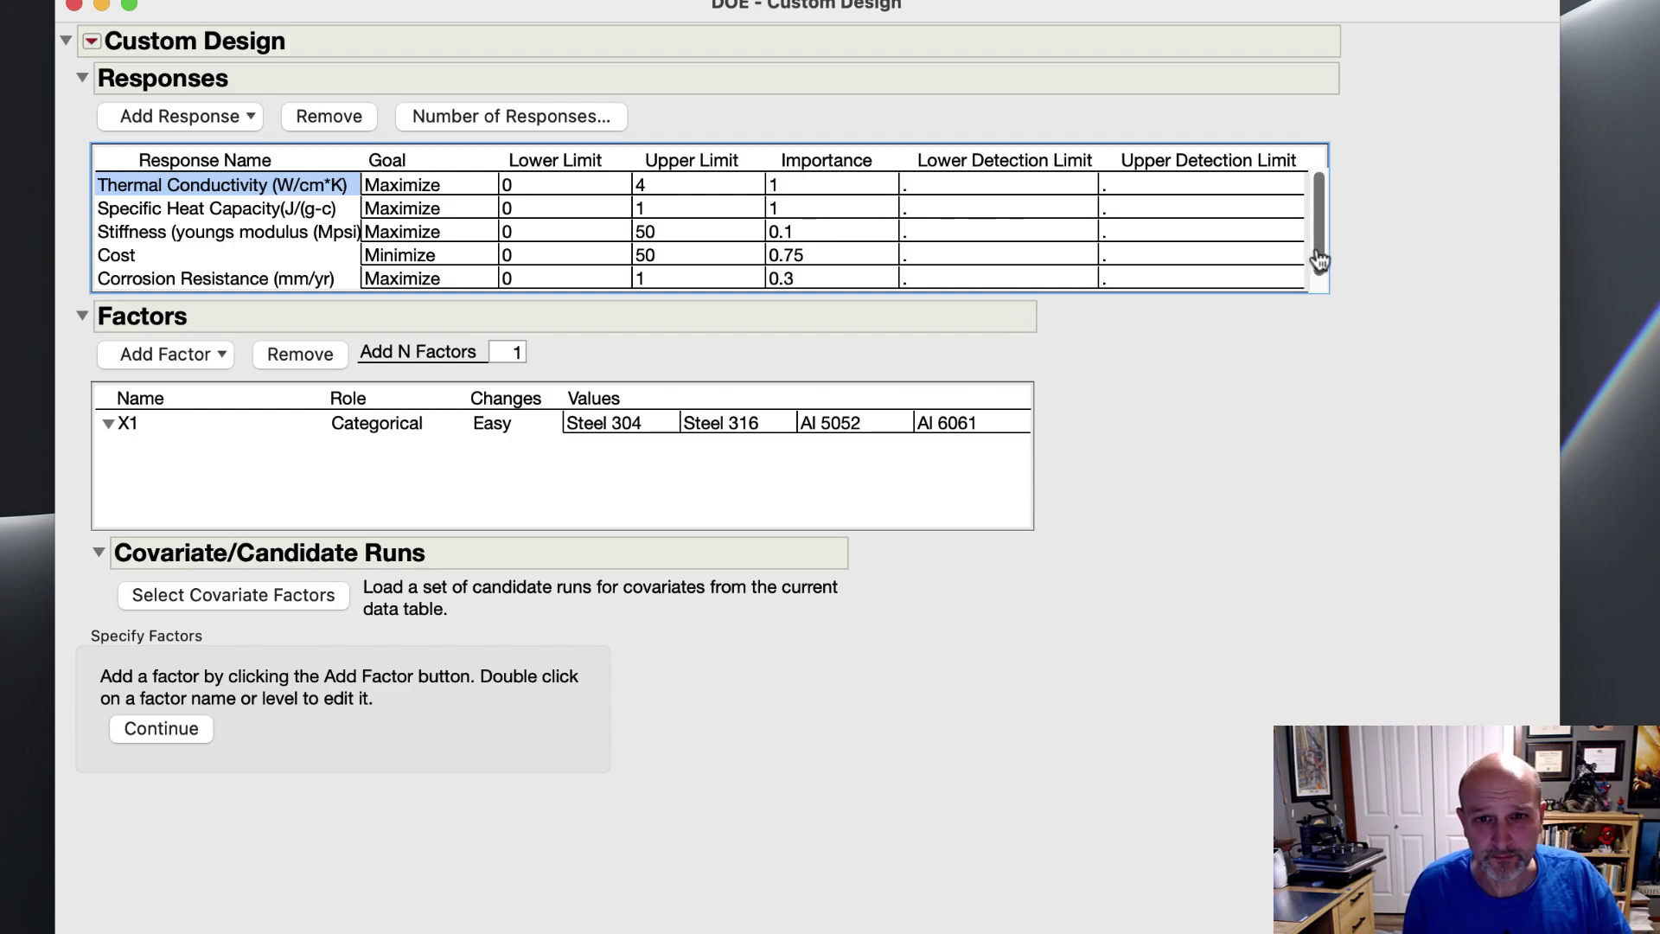
scroll(1319, 261, "down", 1)
left_click_drag(1321, 264, 1324, 275)
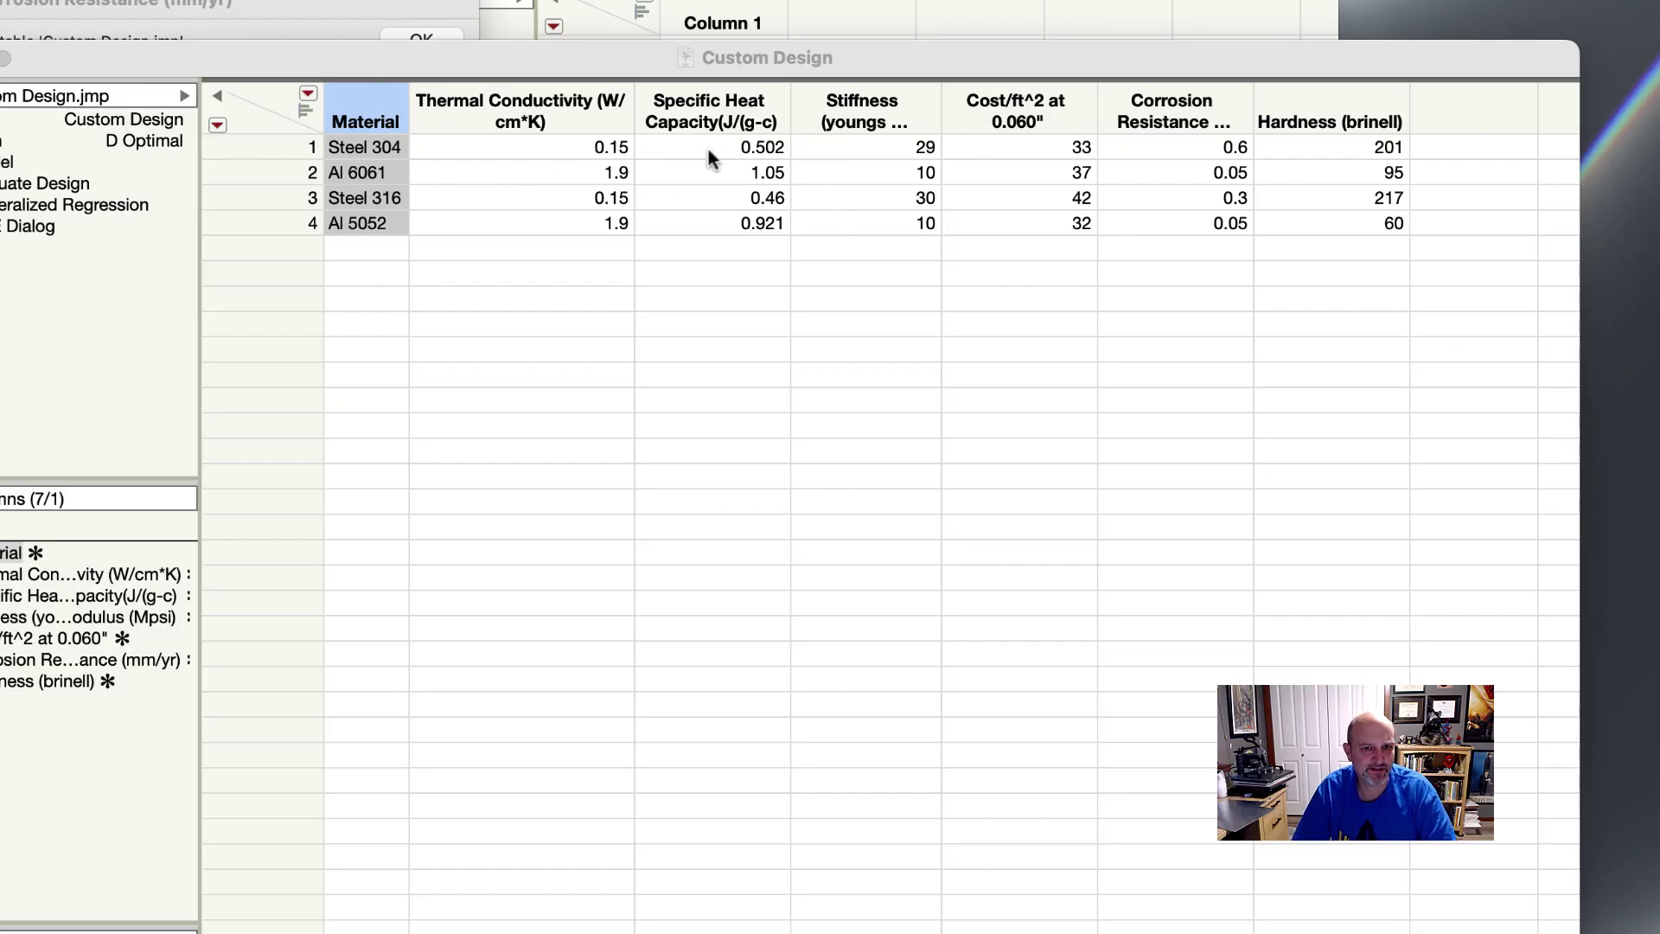
Widen the Cost and Corrosion Resistance columns so their full headers are visible
left_click(1091, 107)
left_click_drag(1092, 107, 1136, 109)
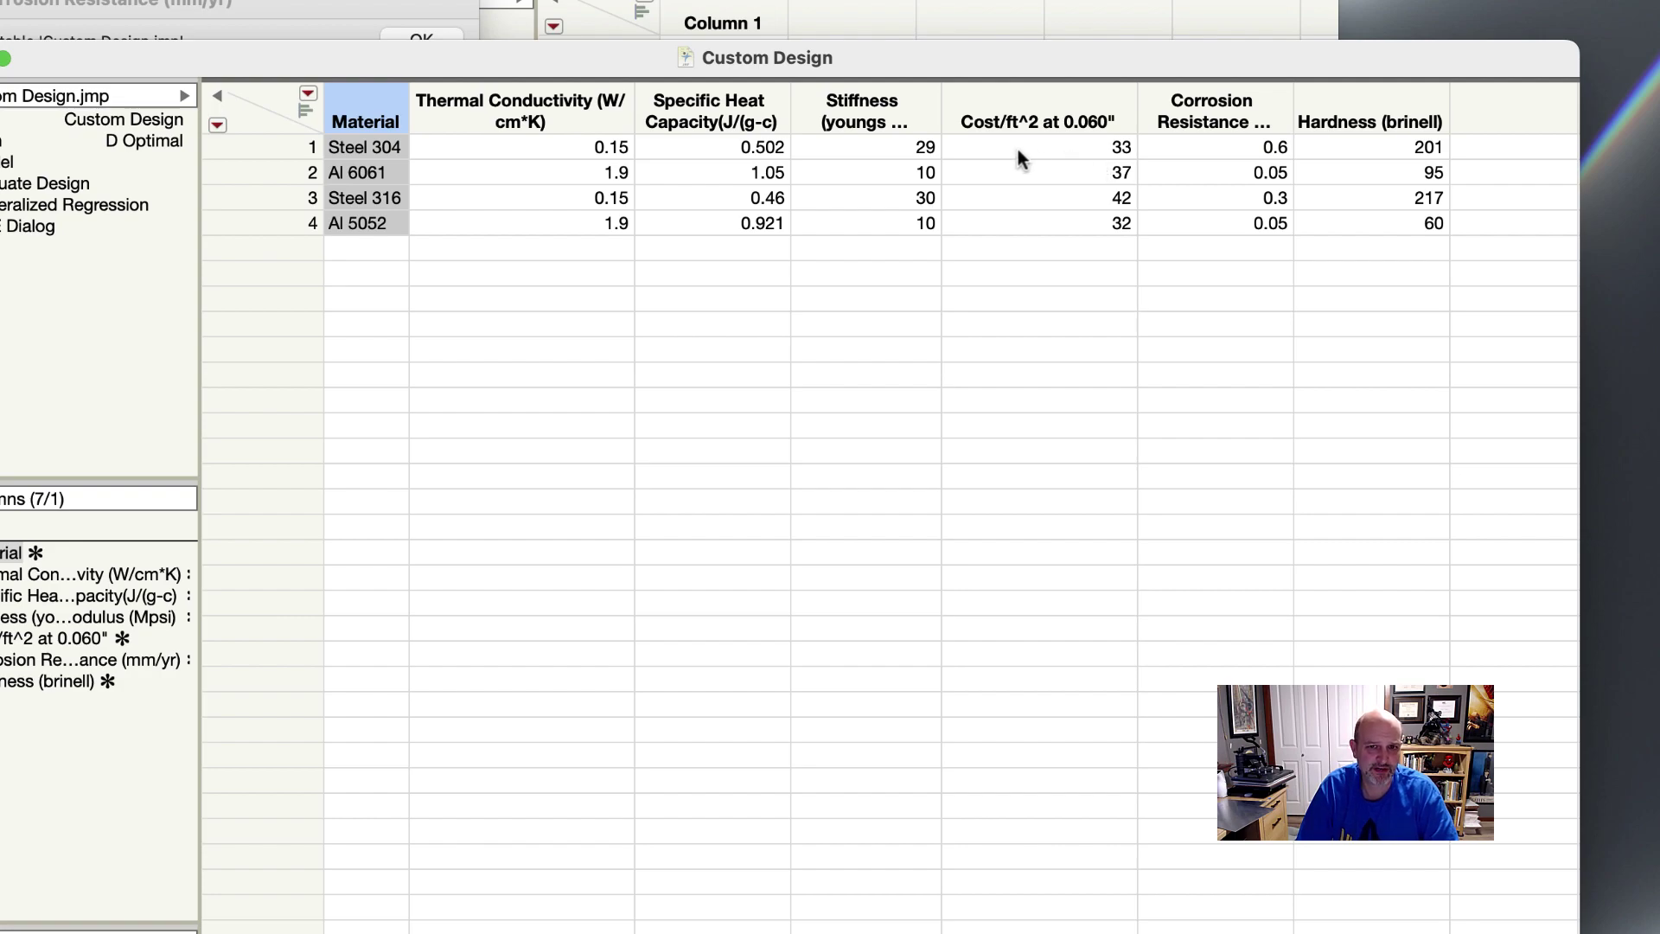
left_click_drag(1296, 114, 1321, 115)
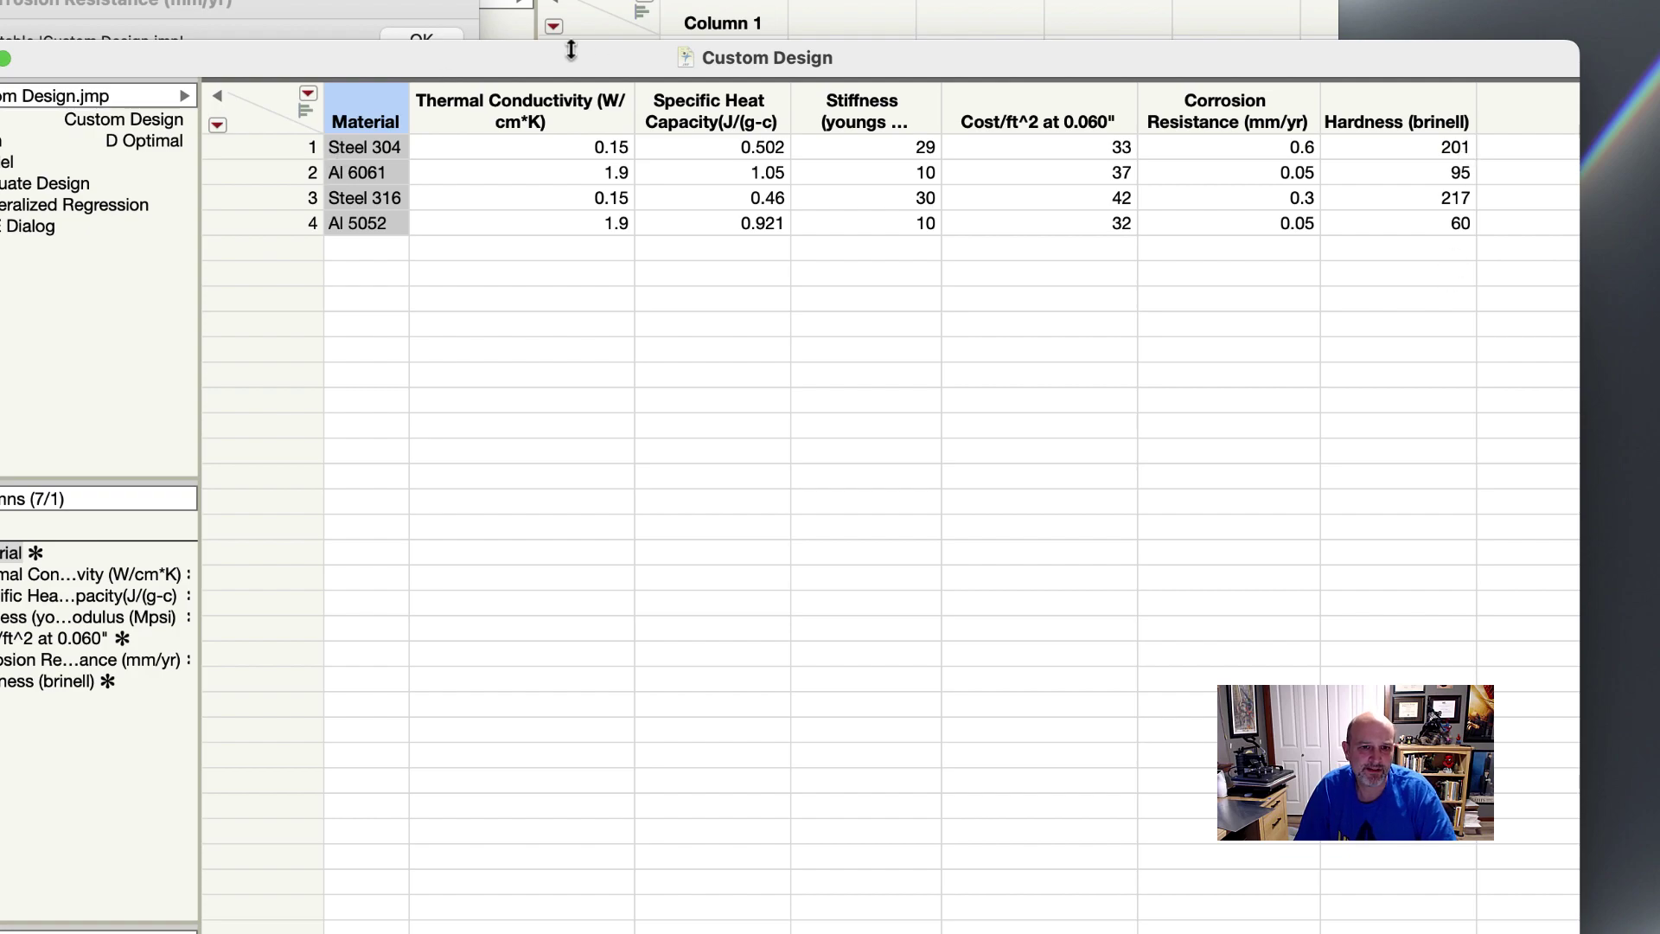
Start a Graph Builder chart with Material on the X axis
left_click(130, 0)
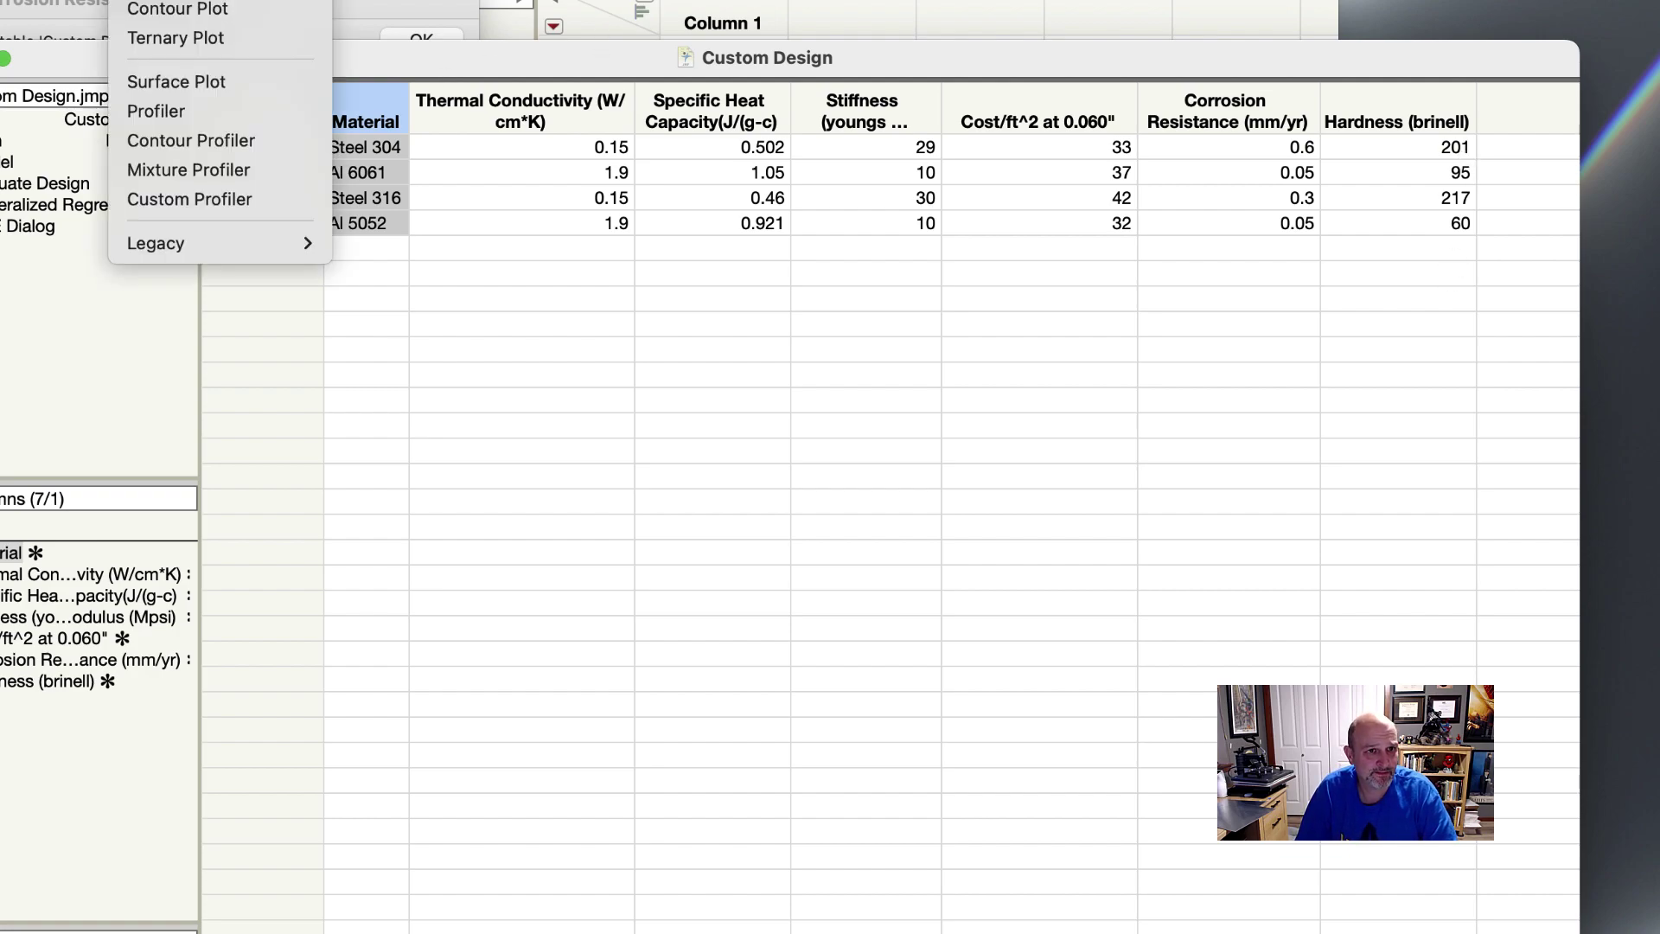
left_click(164, 0)
left_click_drag(247, 126, 648, 71)
left_click_drag(313, 230, 864, 829)
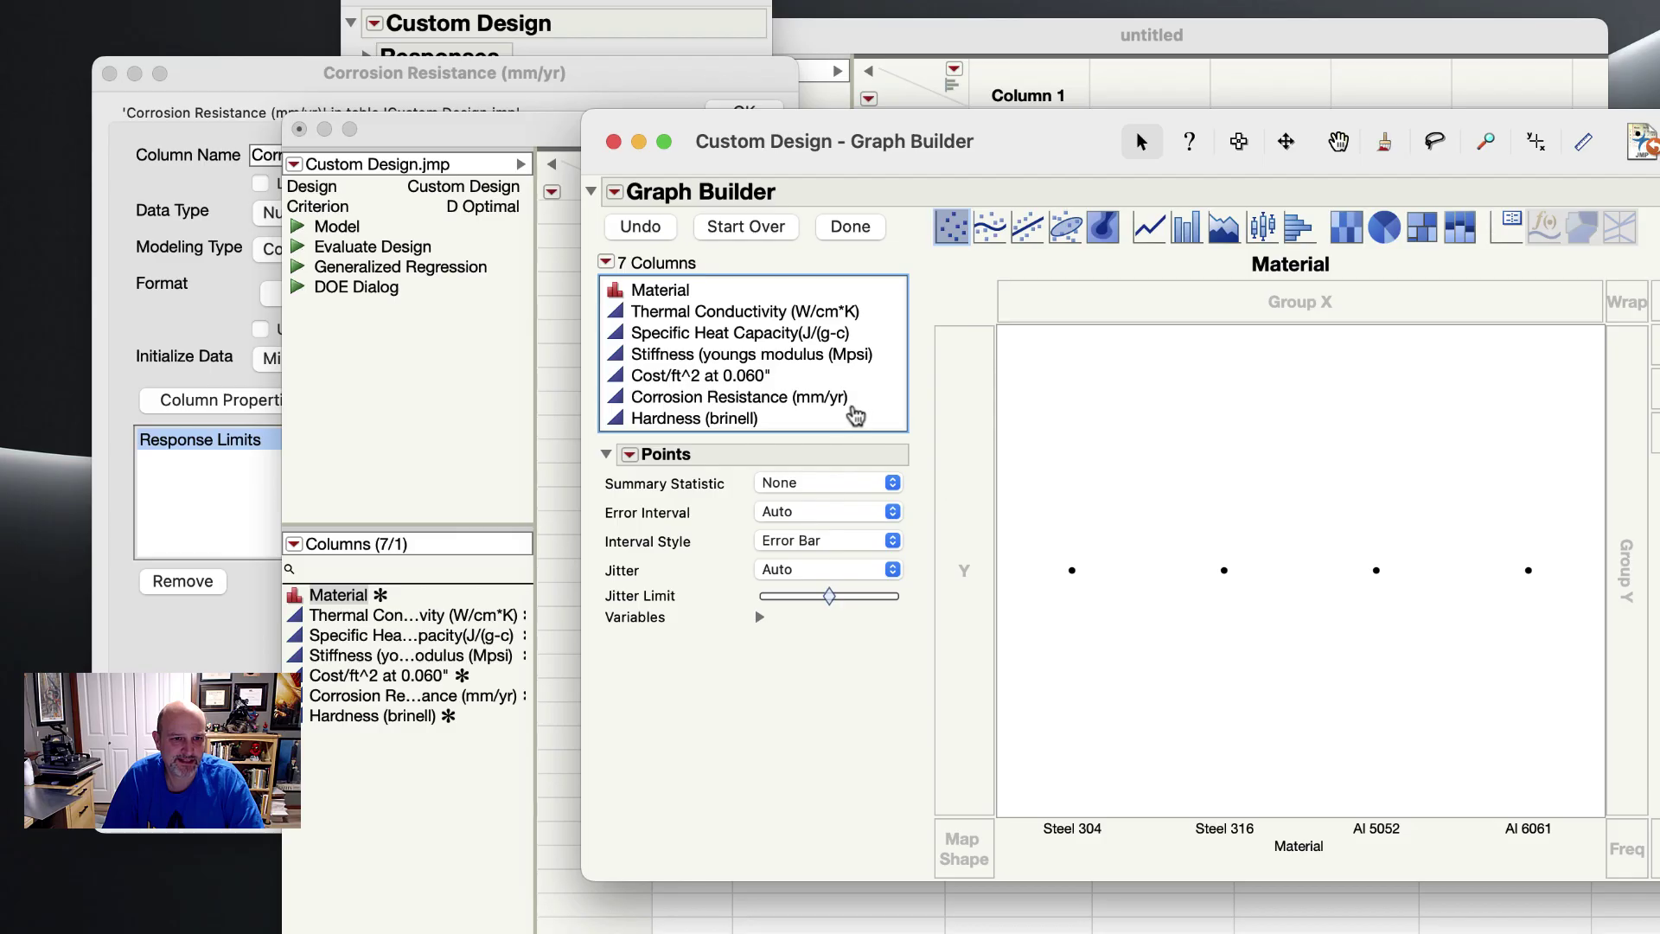
Plot mean Thermal Conductivity by Material as bars, each material coloured separately
left_click_drag(670, 312, 953, 382)
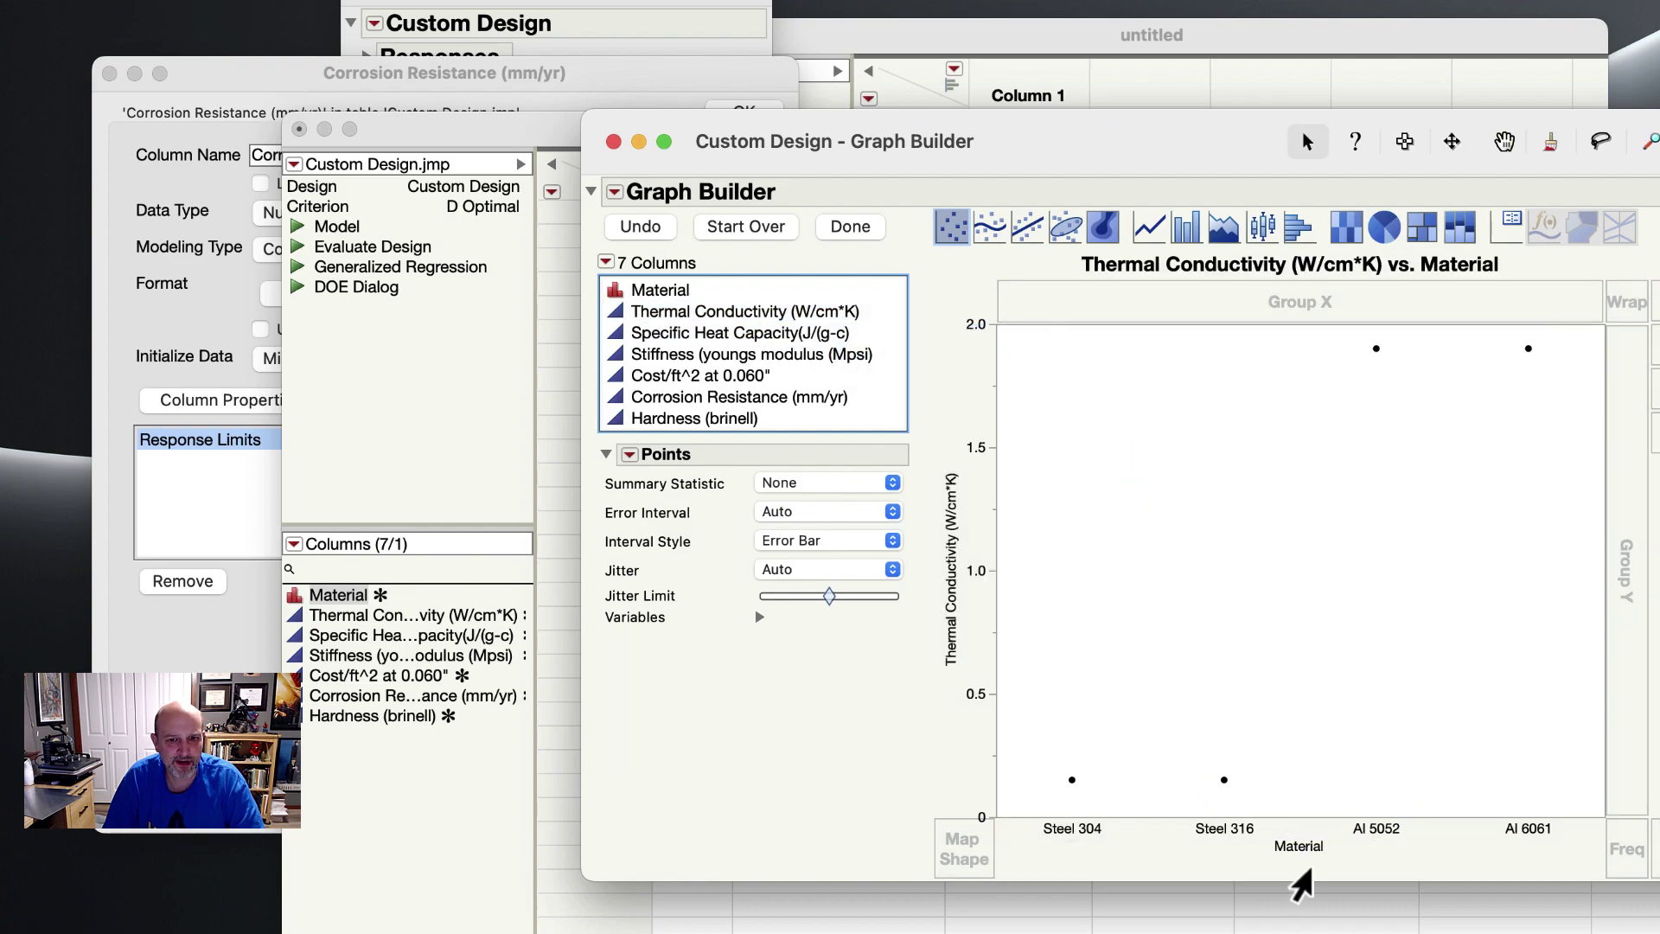
left_click(1186, 226)
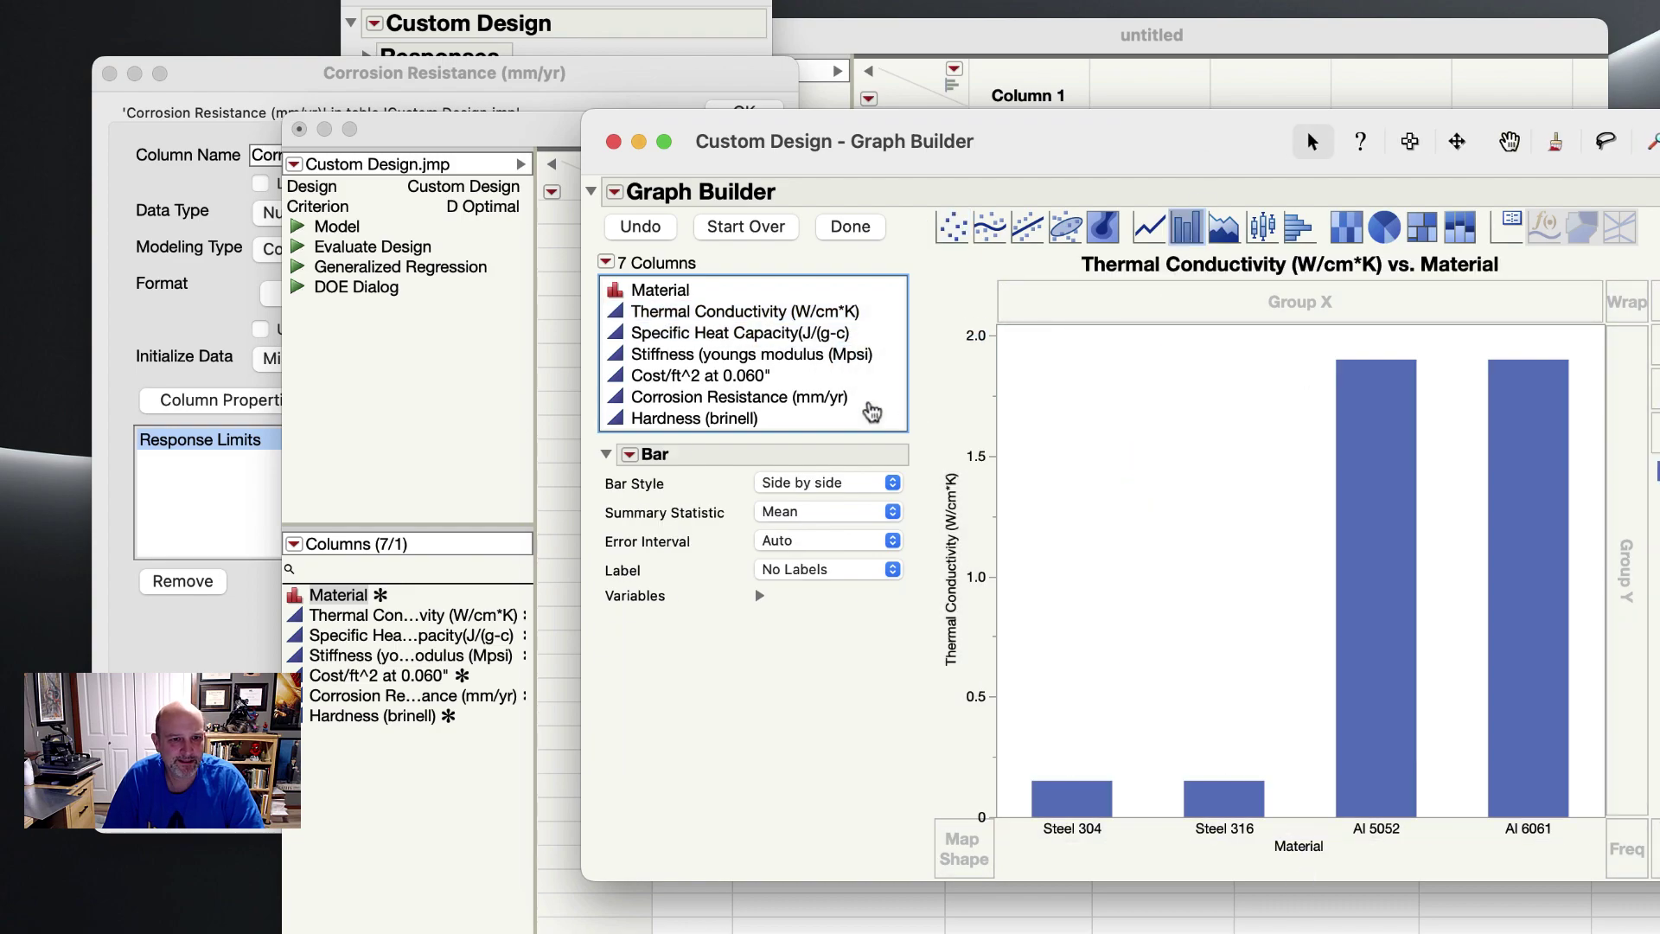
left_click_drag(657, 291, 1651, 346)
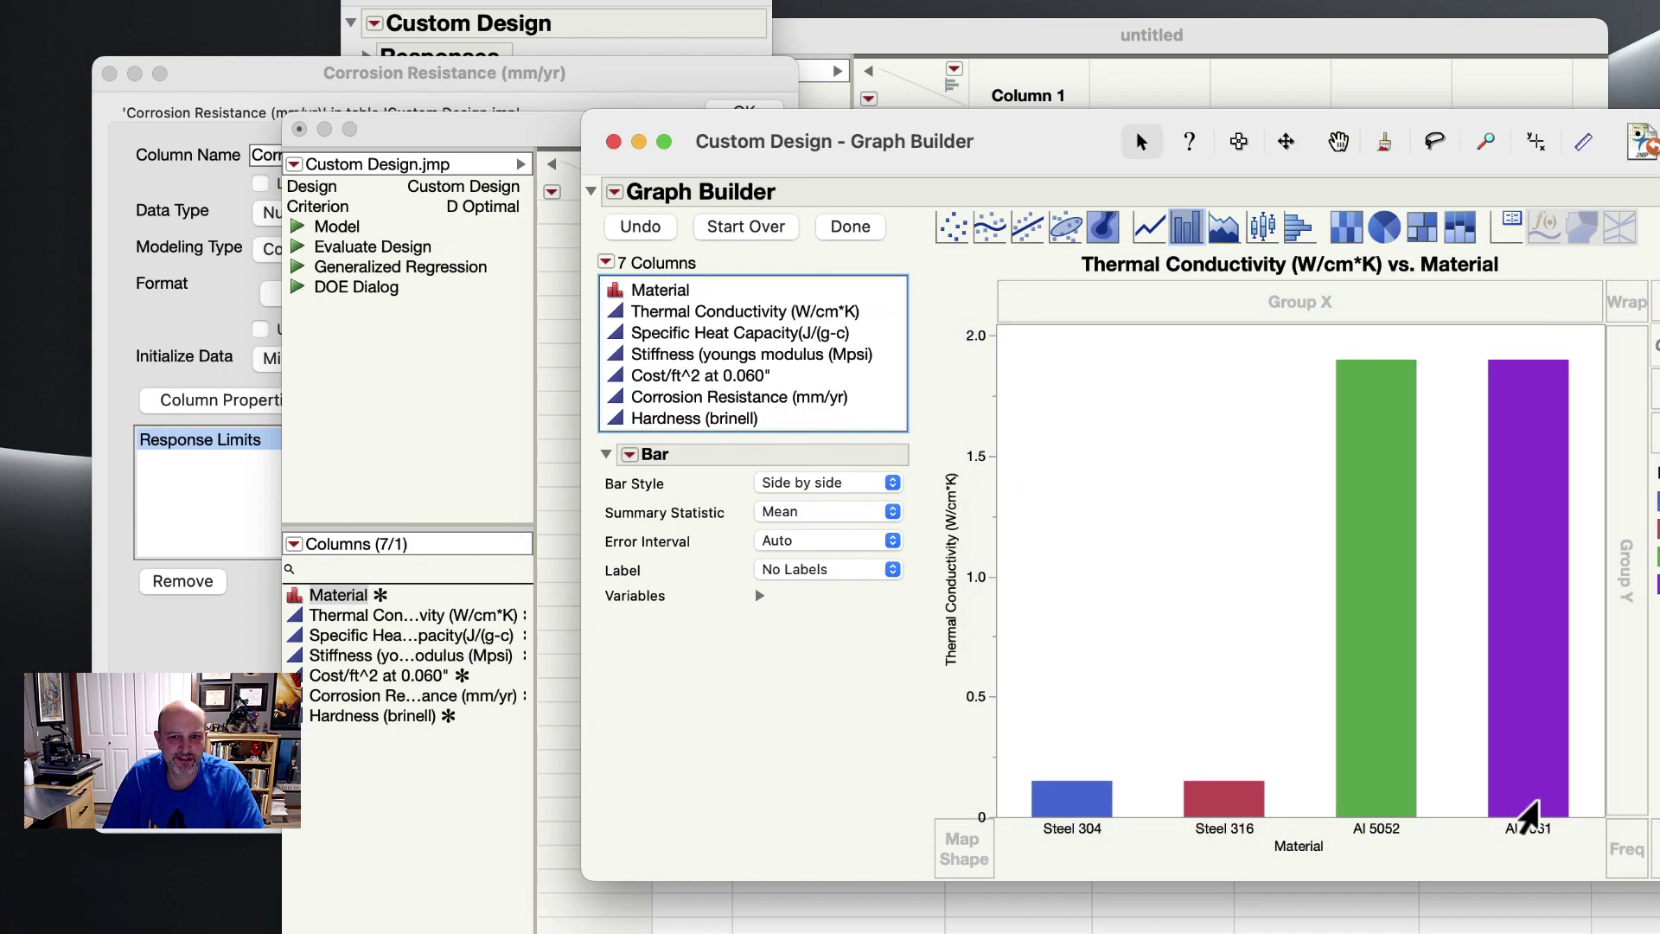
mouse_move(1489, 752)
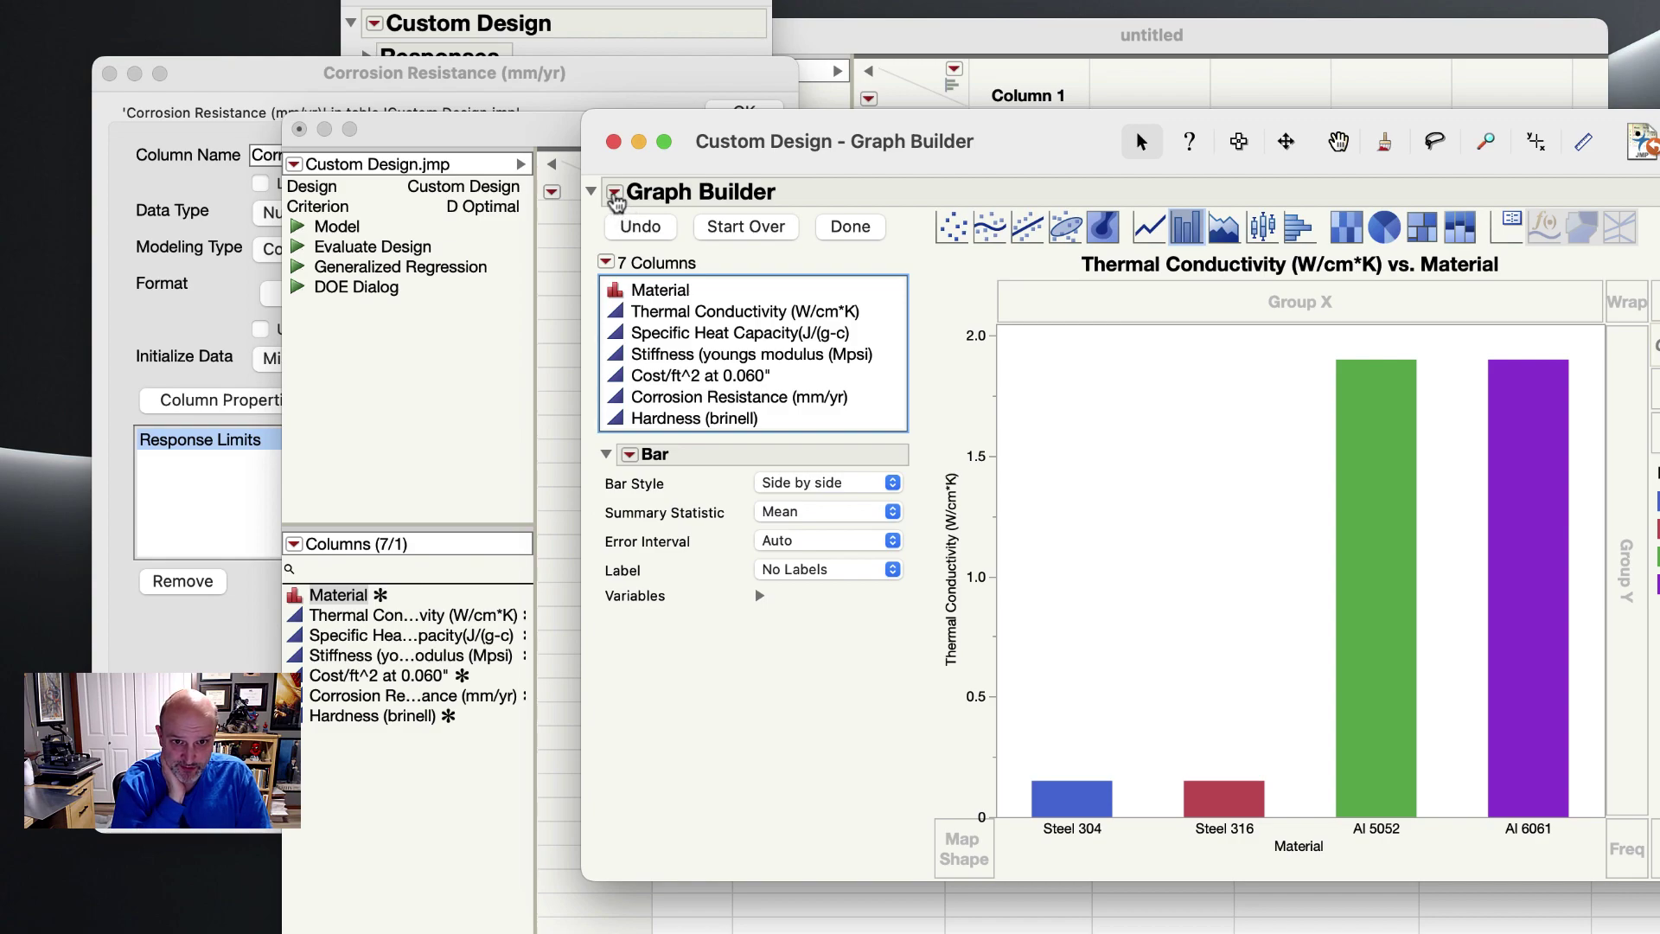
Attach a Column Switcher that swaps Thermal Conductivity for any of the six property columns
left_click(614, 192)
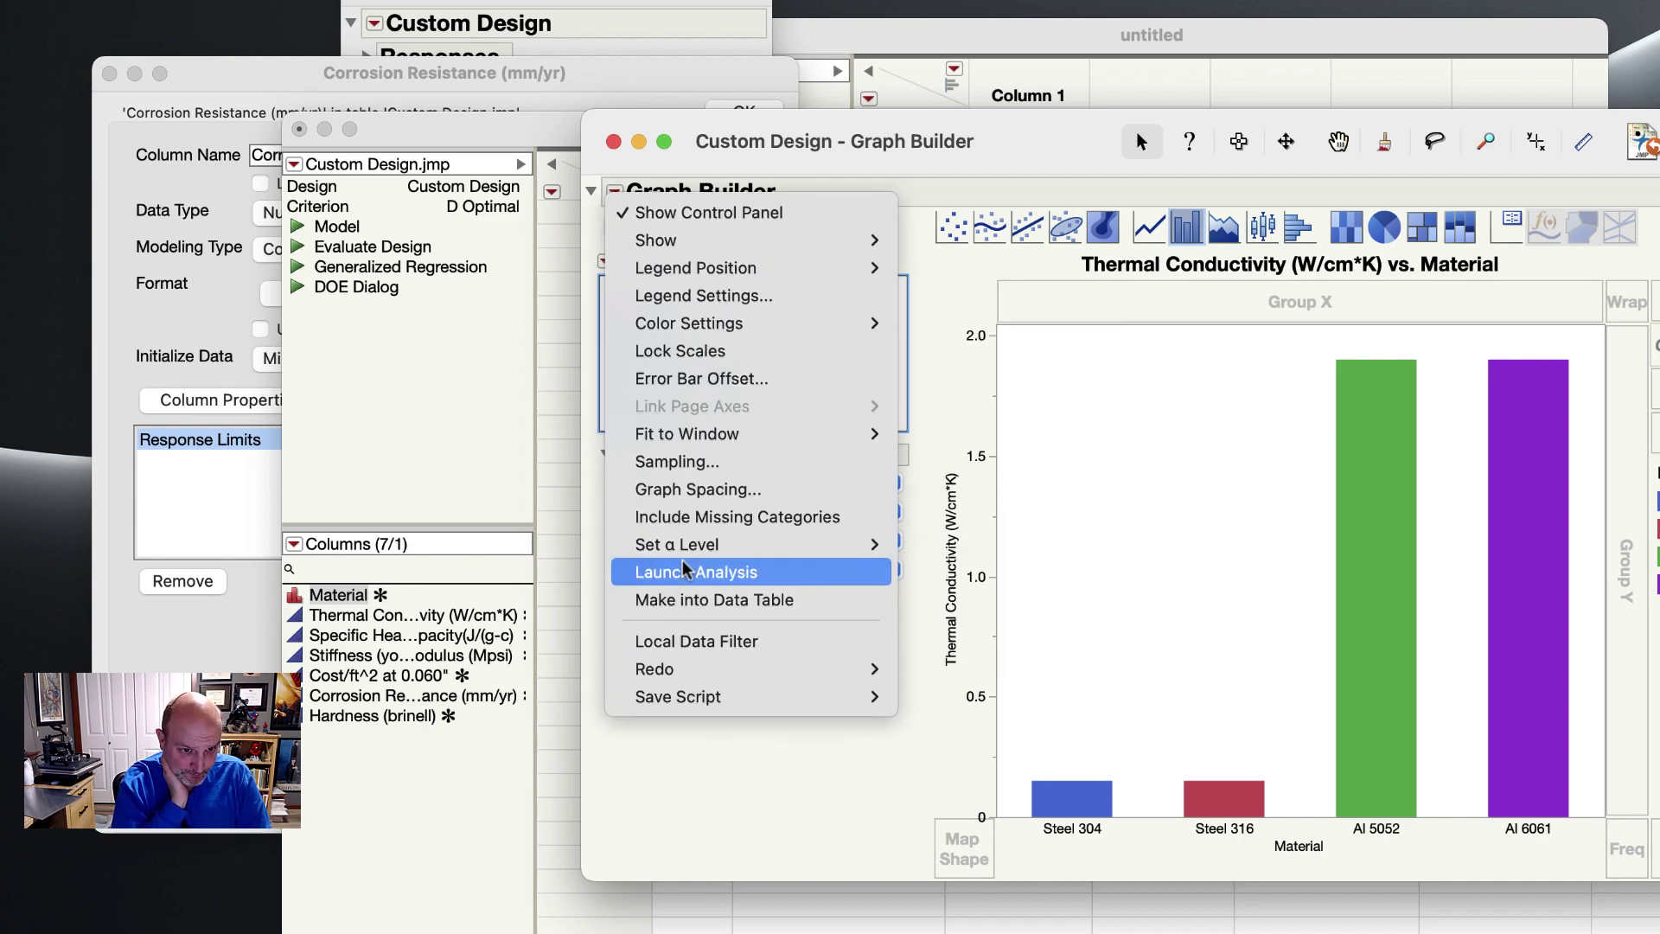
mouse_move(692, 669)
left_click(912, 670)
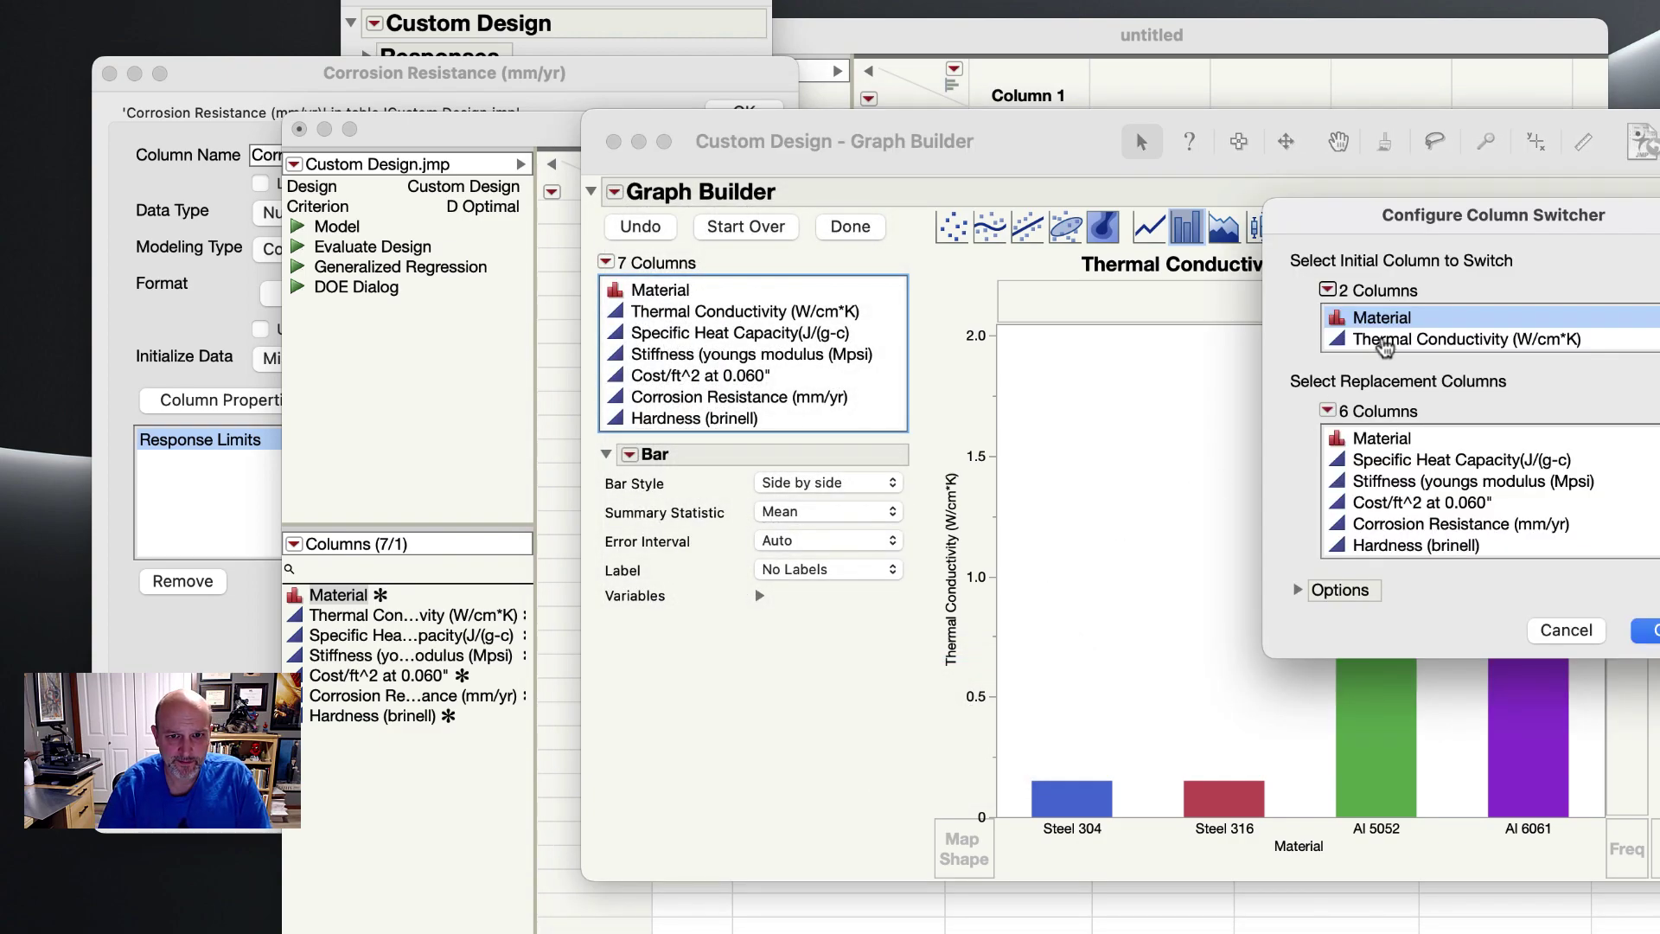
left_click(1384, 341)
left_click(1400, 439)
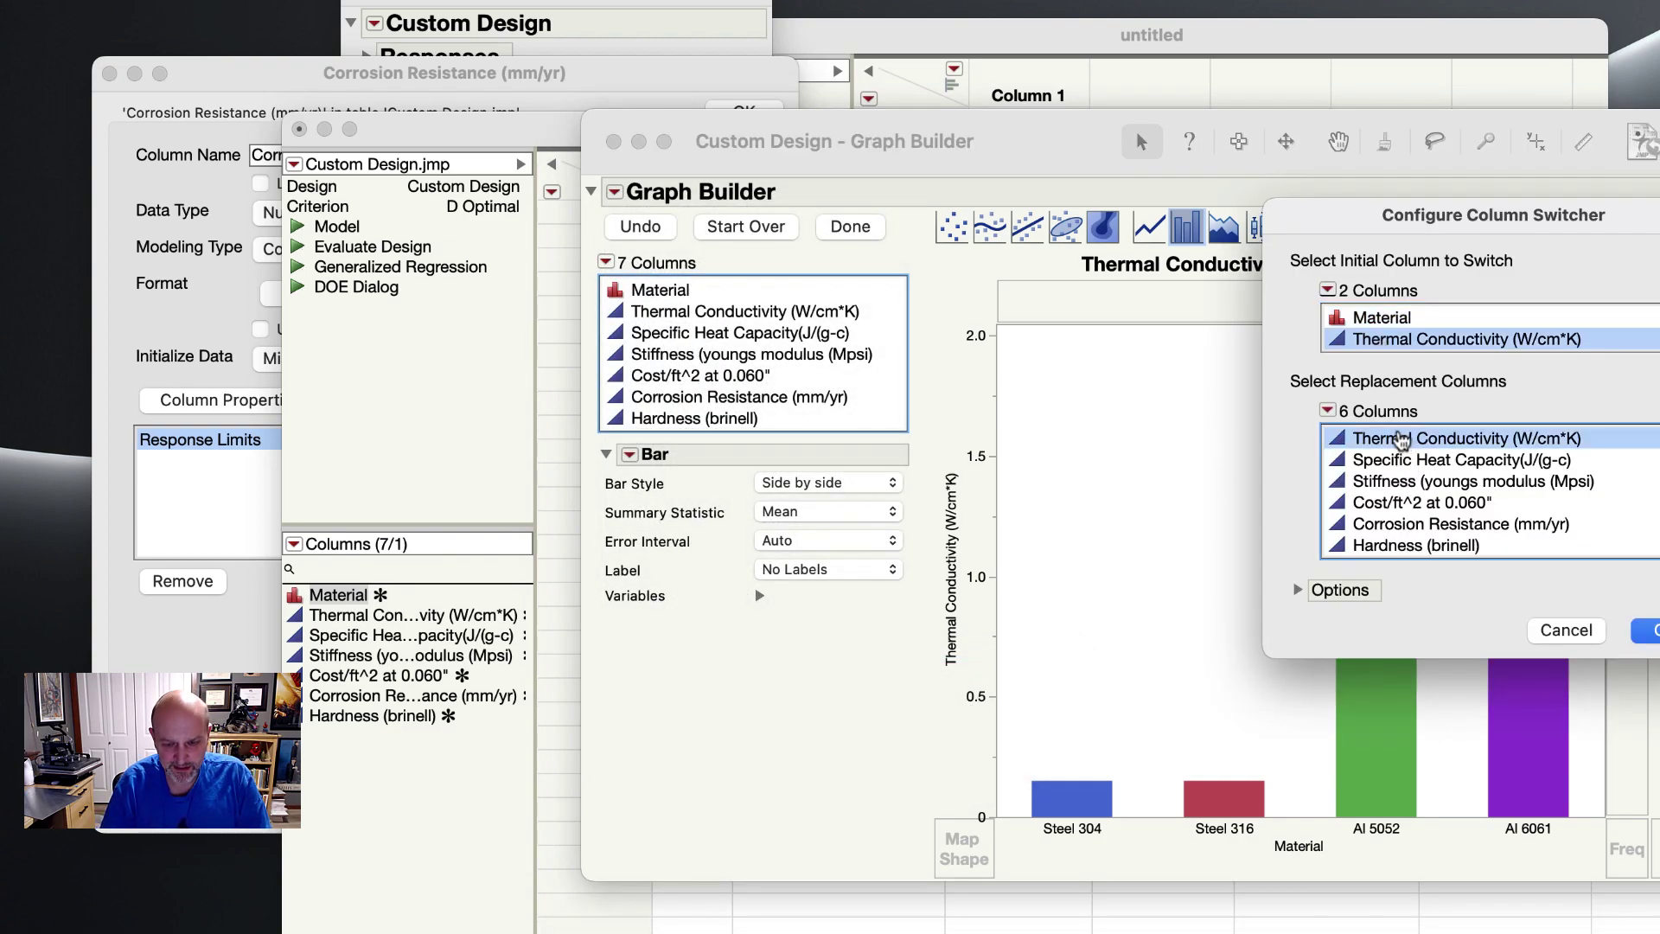
key("shift+Down")
key("shift+Down")
key("shift+Down")
key("shift+Down")
key("shift+Down")
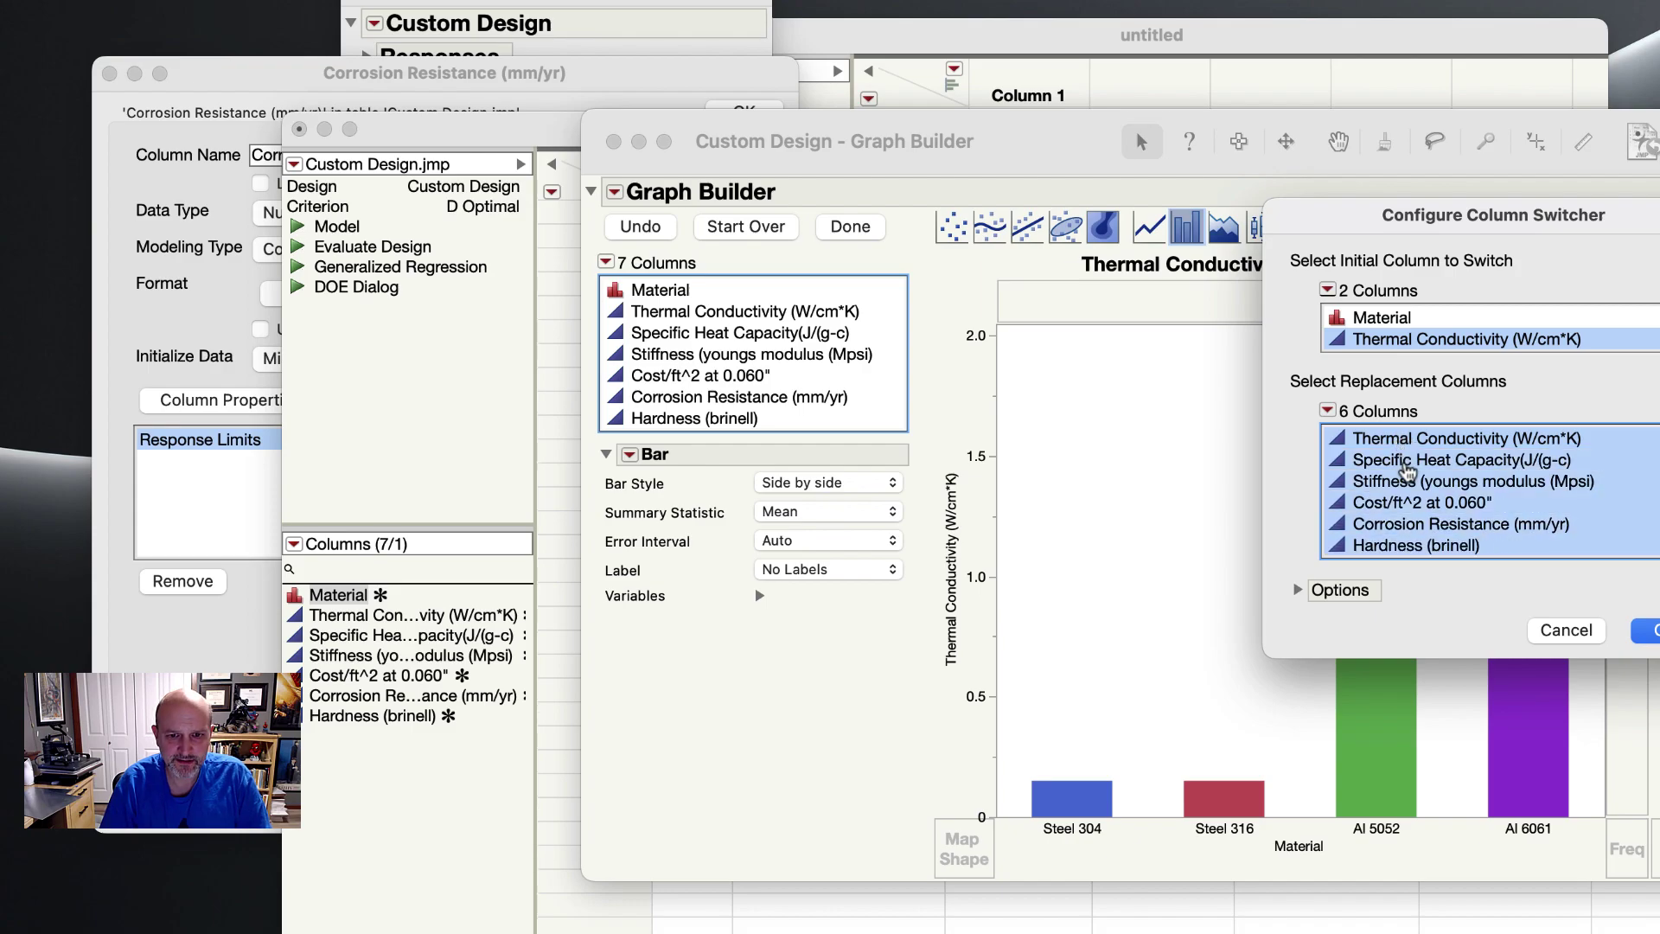
left_click(1636, 630)
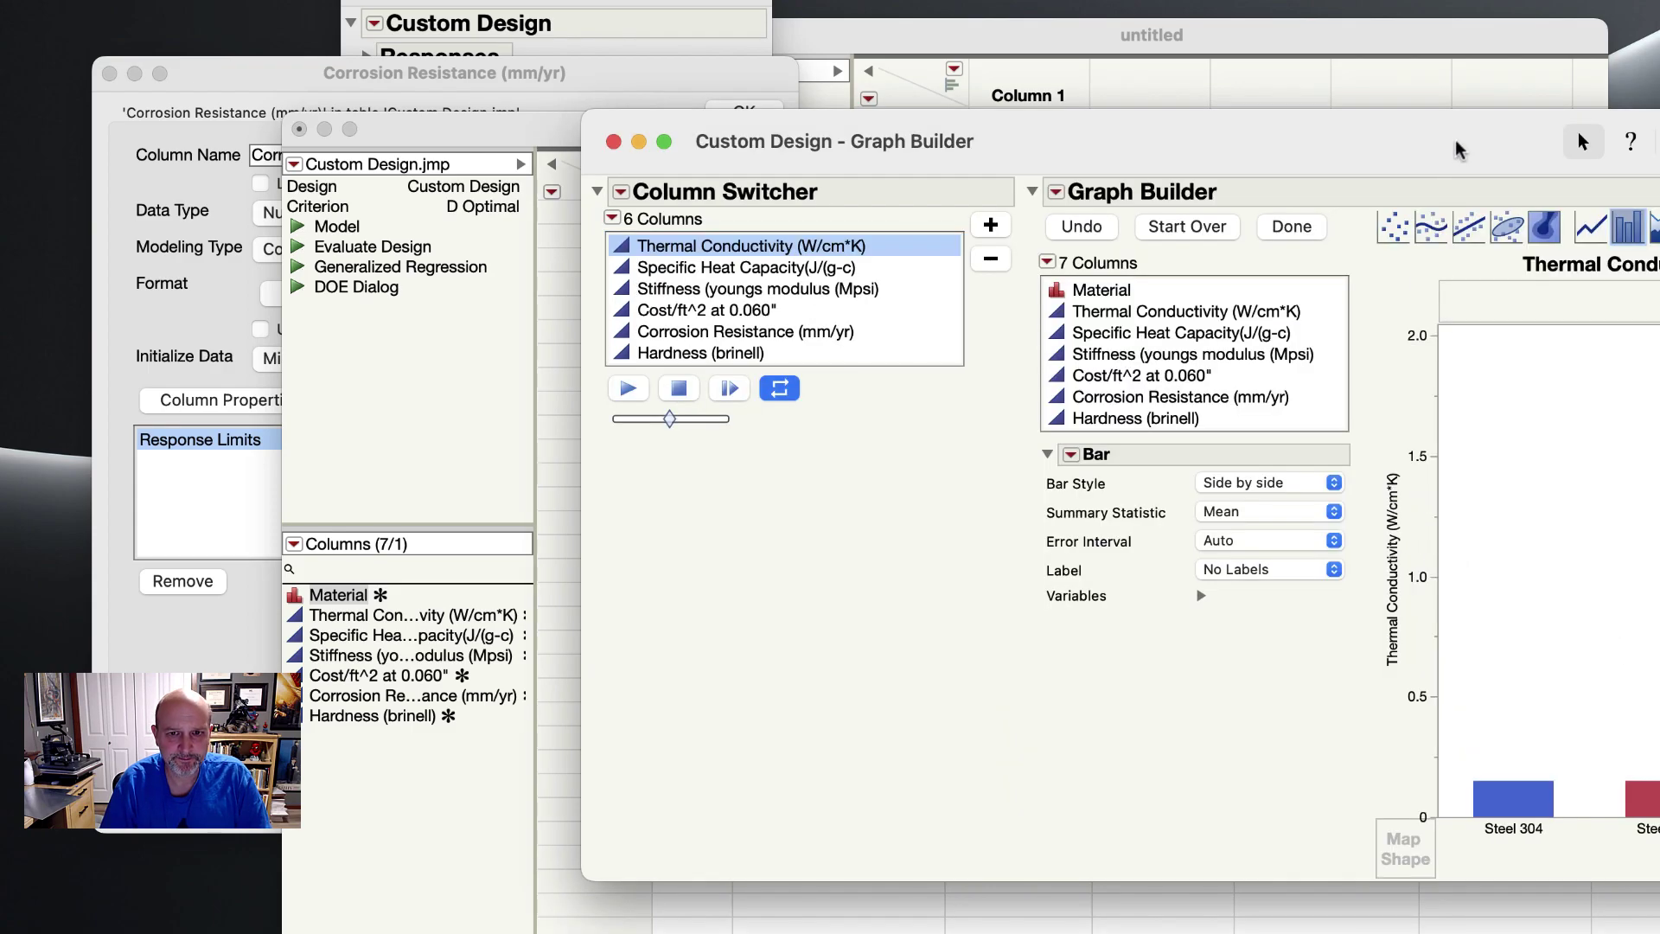
Switch the chart through Specific Heat Capacity, Stiffness, Cost/ft^2 and Corrosion Resistance, ending on Hardness (brinell)
left_click_drag(1460, 144, 880, 118)
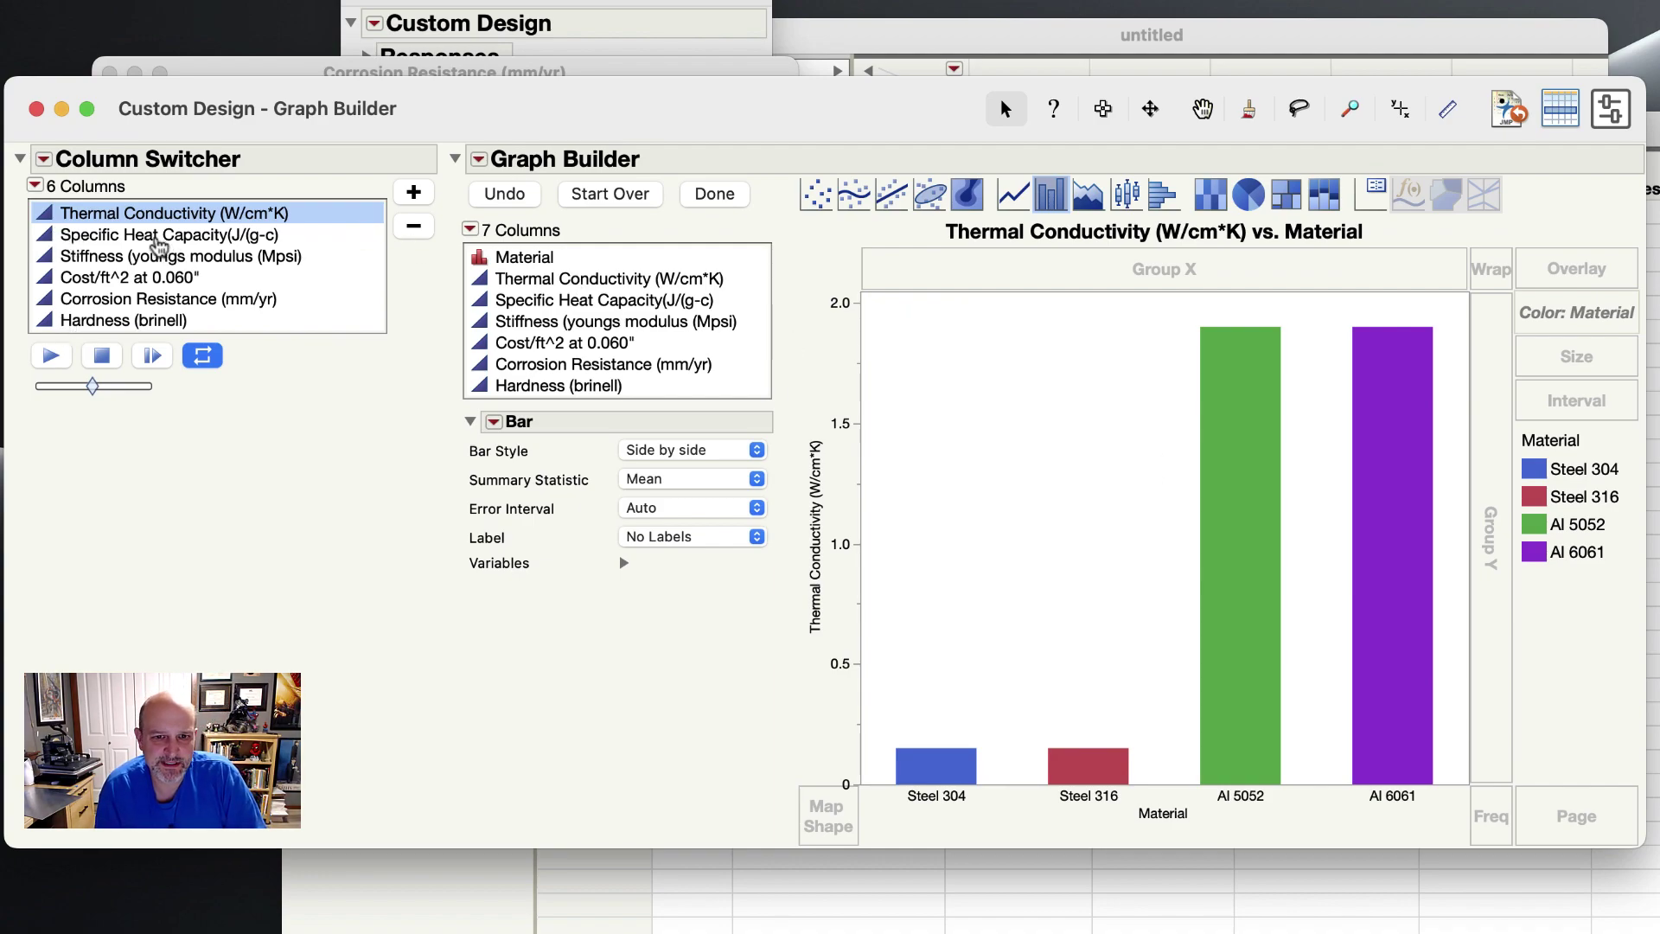
left_click(158, 235)
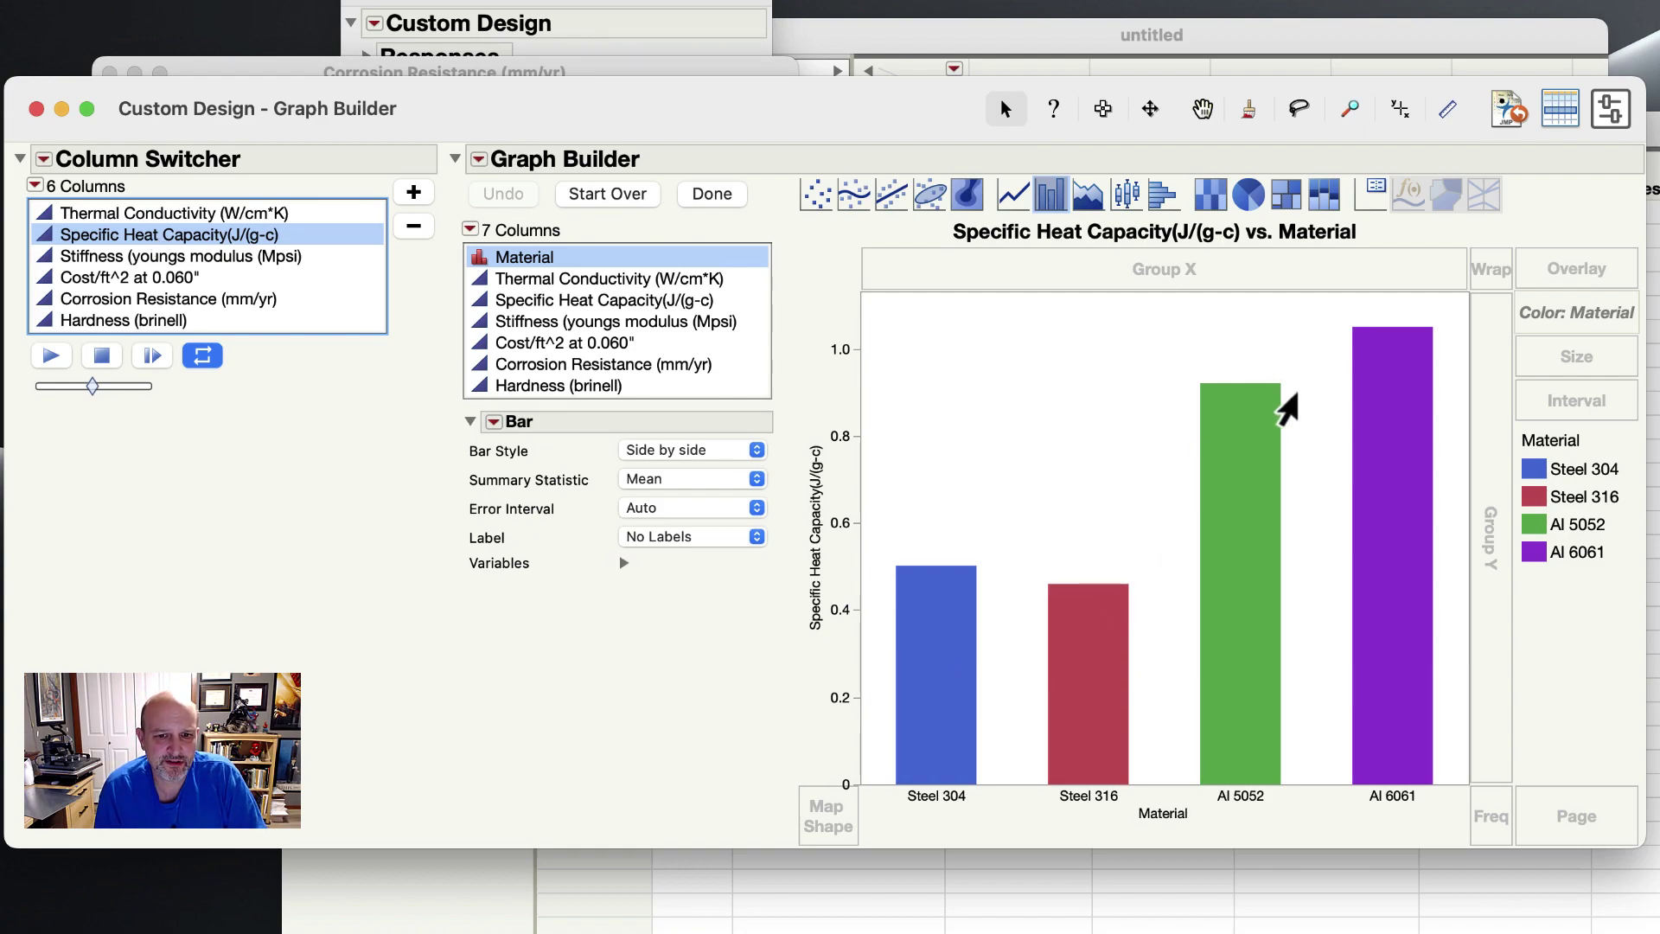
left_click(76, 257)
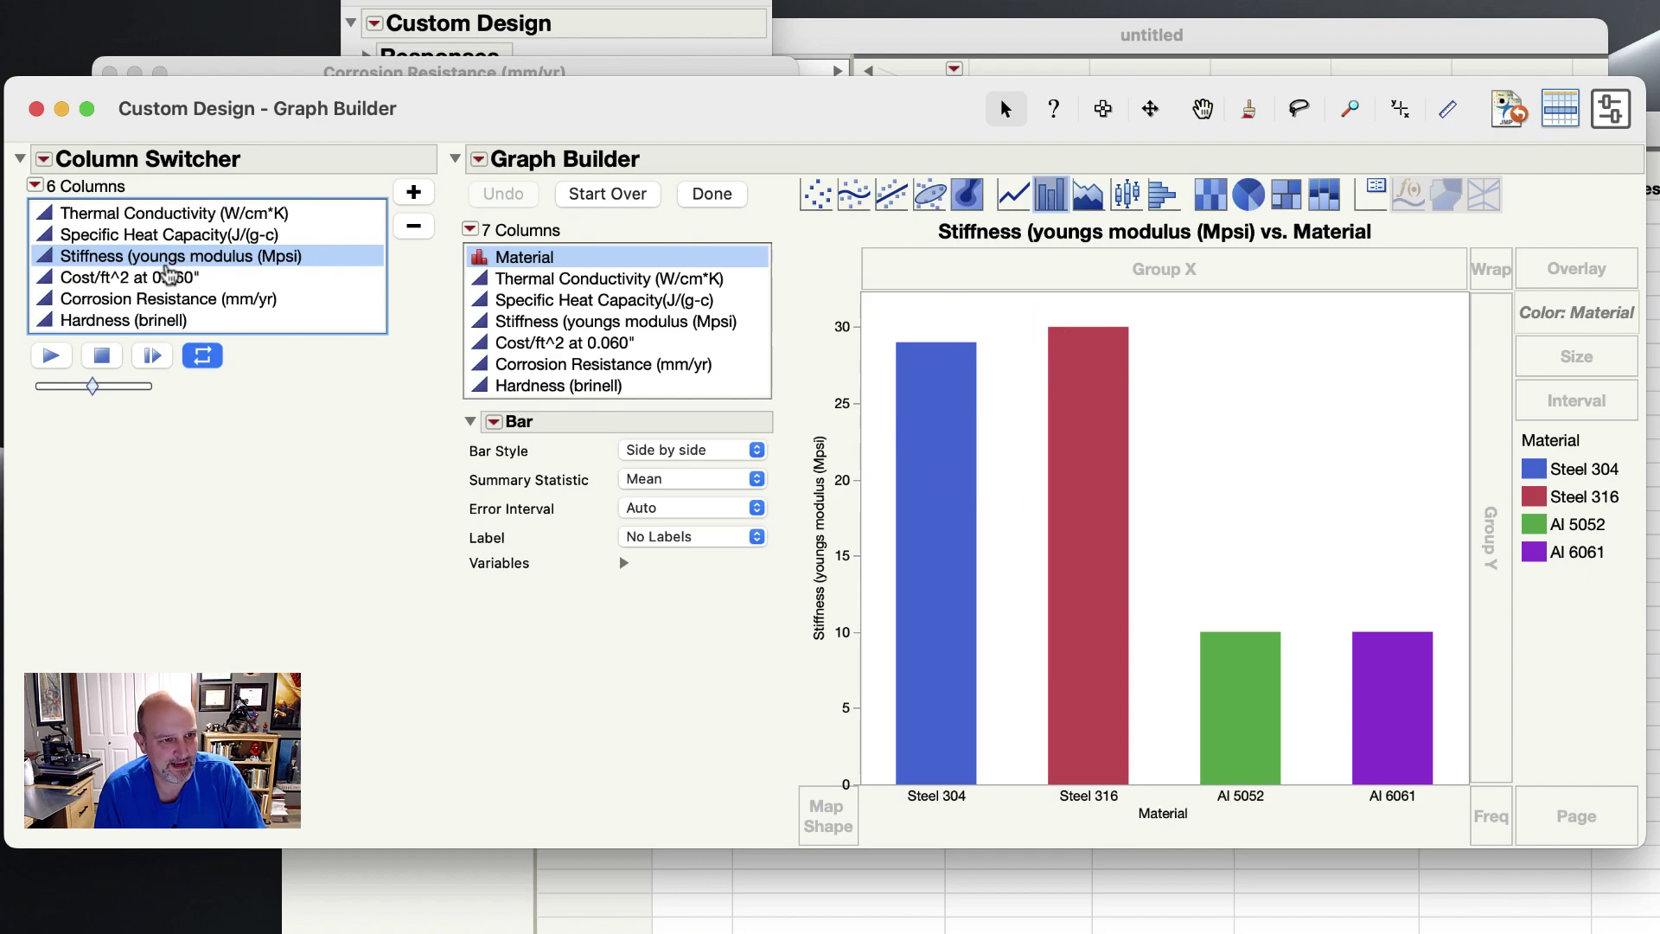
left_click(161, 279)
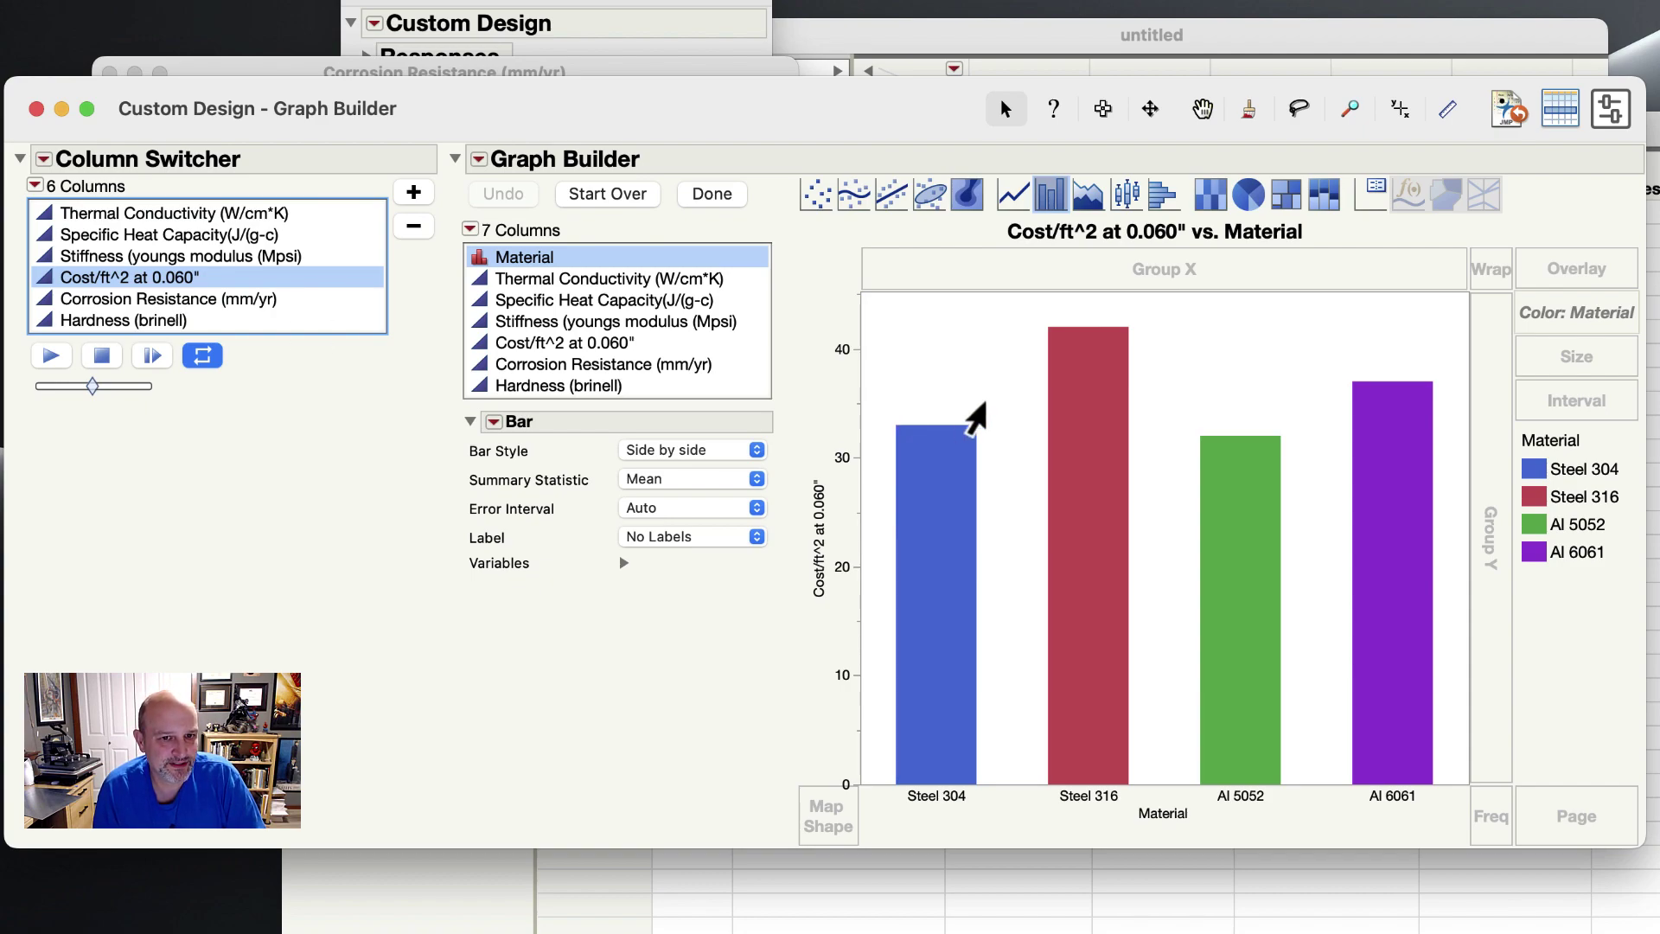
left_click(257, 304)
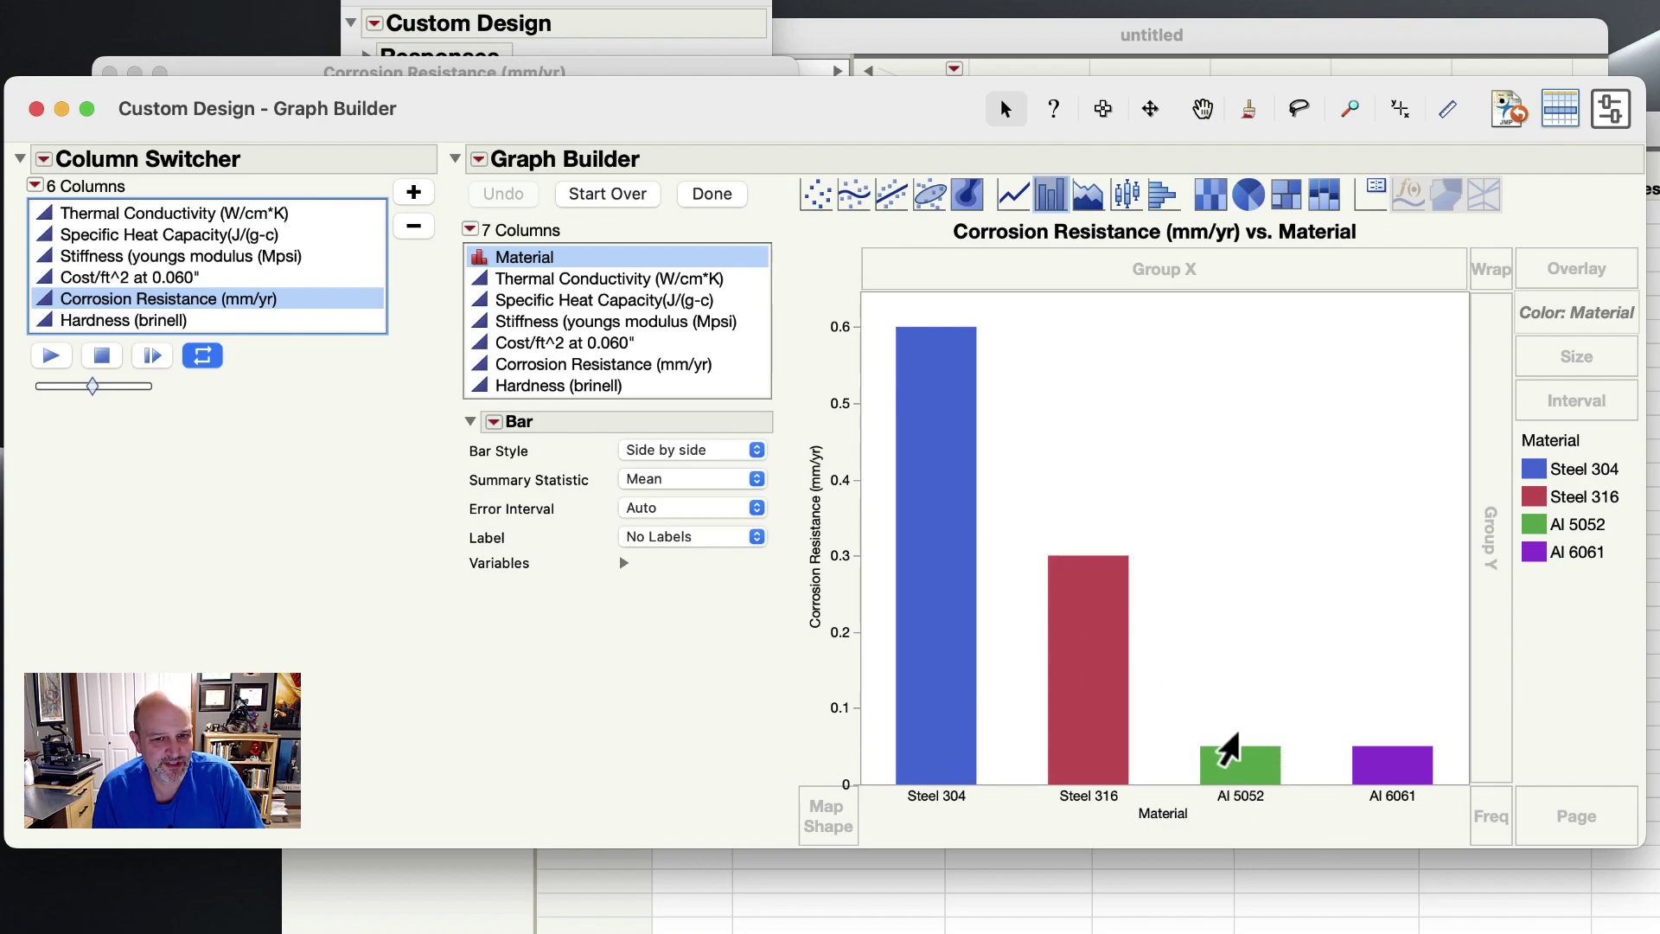
mouse_move(1355, 765)
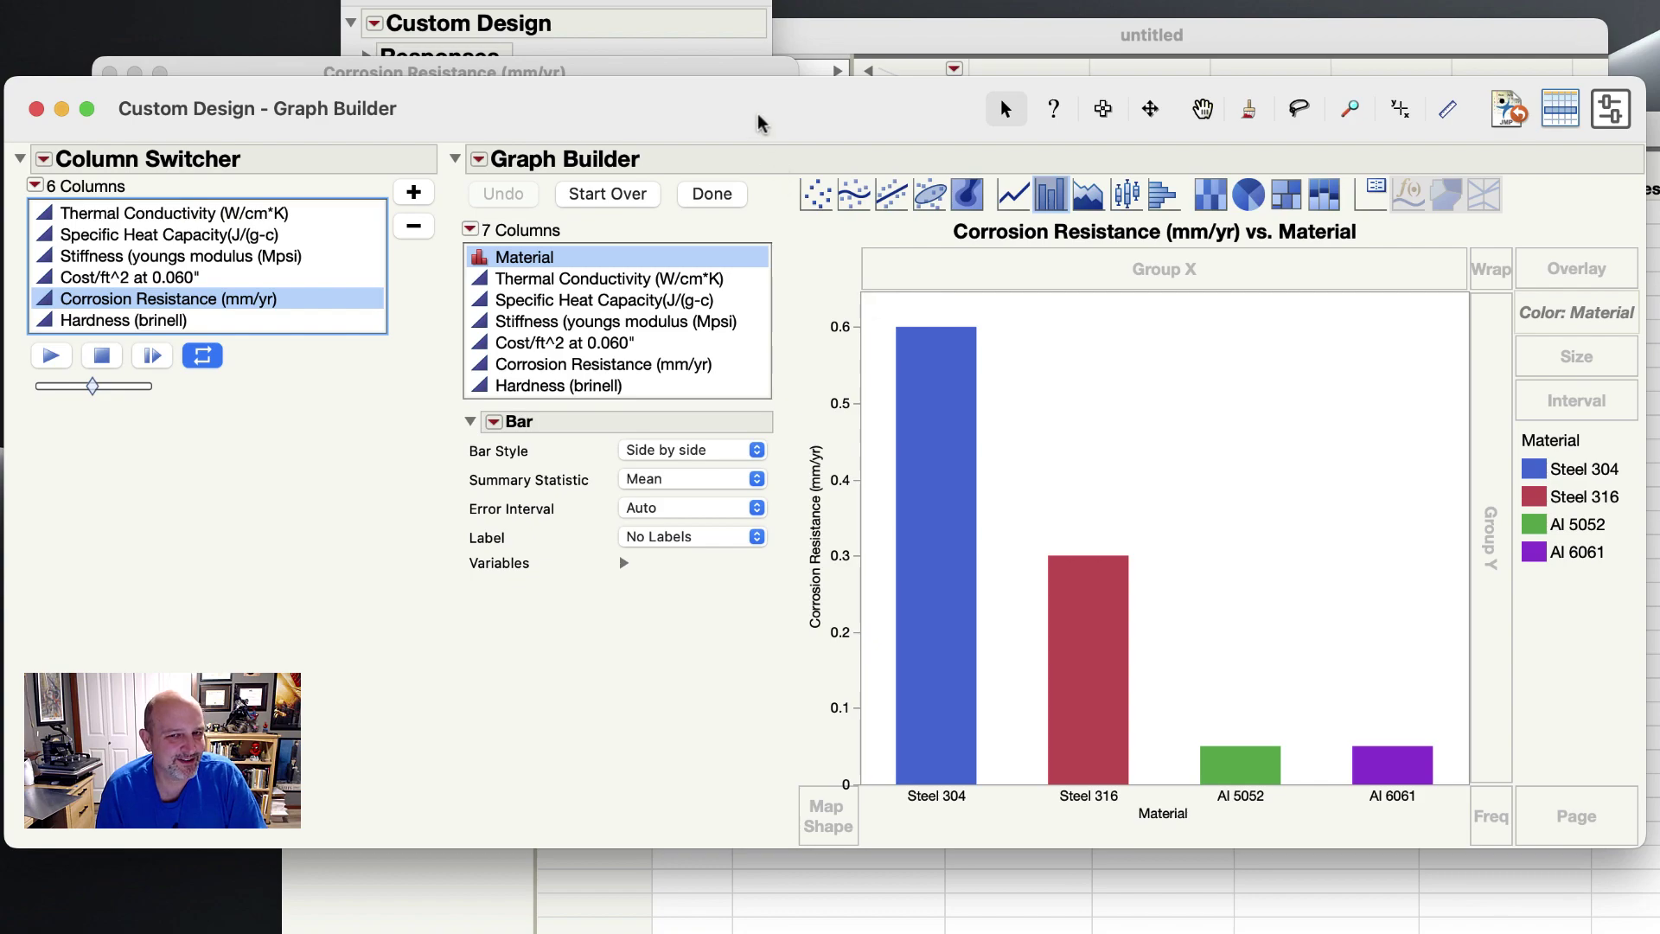
left_click_drag(759, 115, 897, 128)
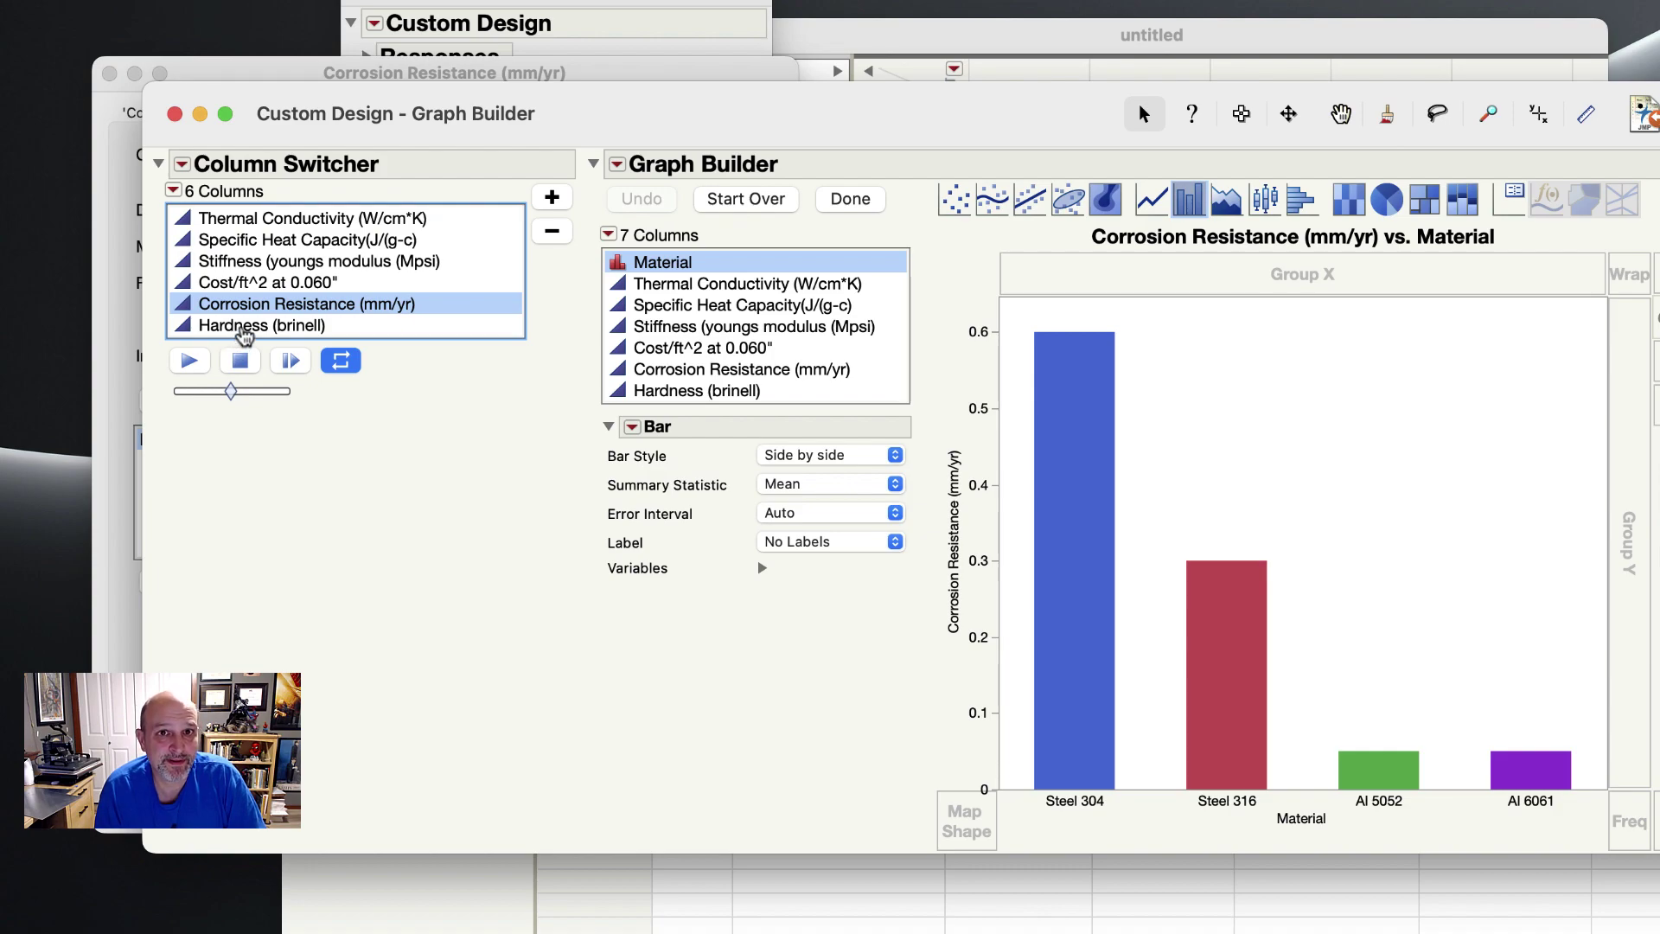
left_click(242, 327)
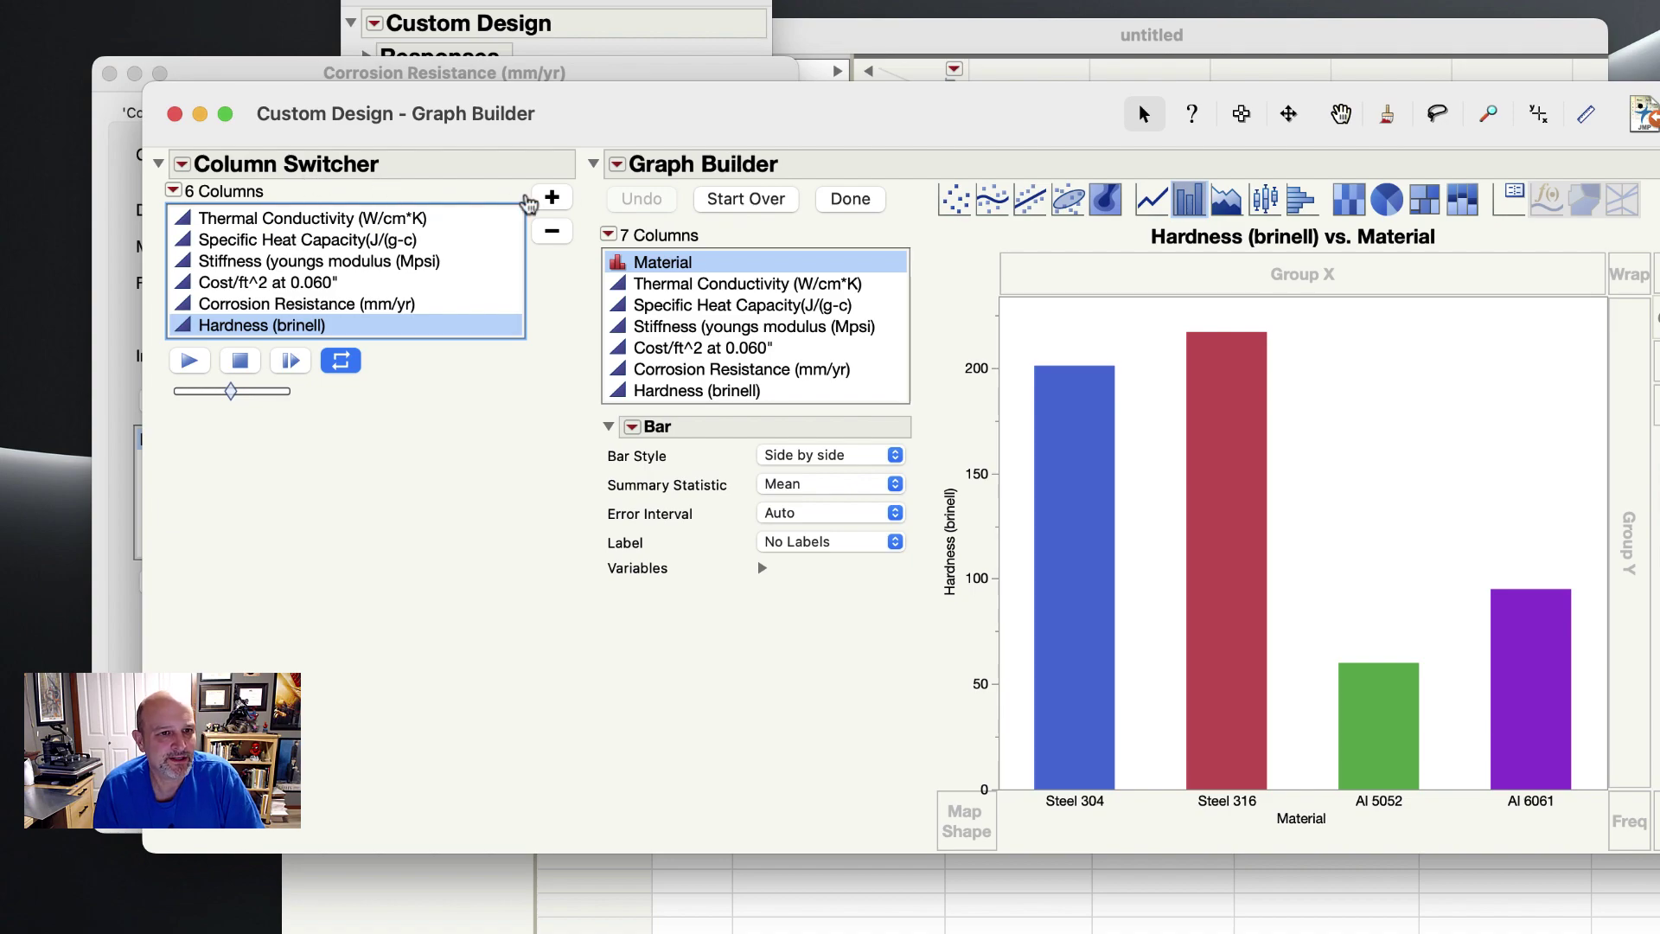
Save the chart to the data table as script 'Hardness (brinell) vs. Material' and close the graph
left_click(621, 167)
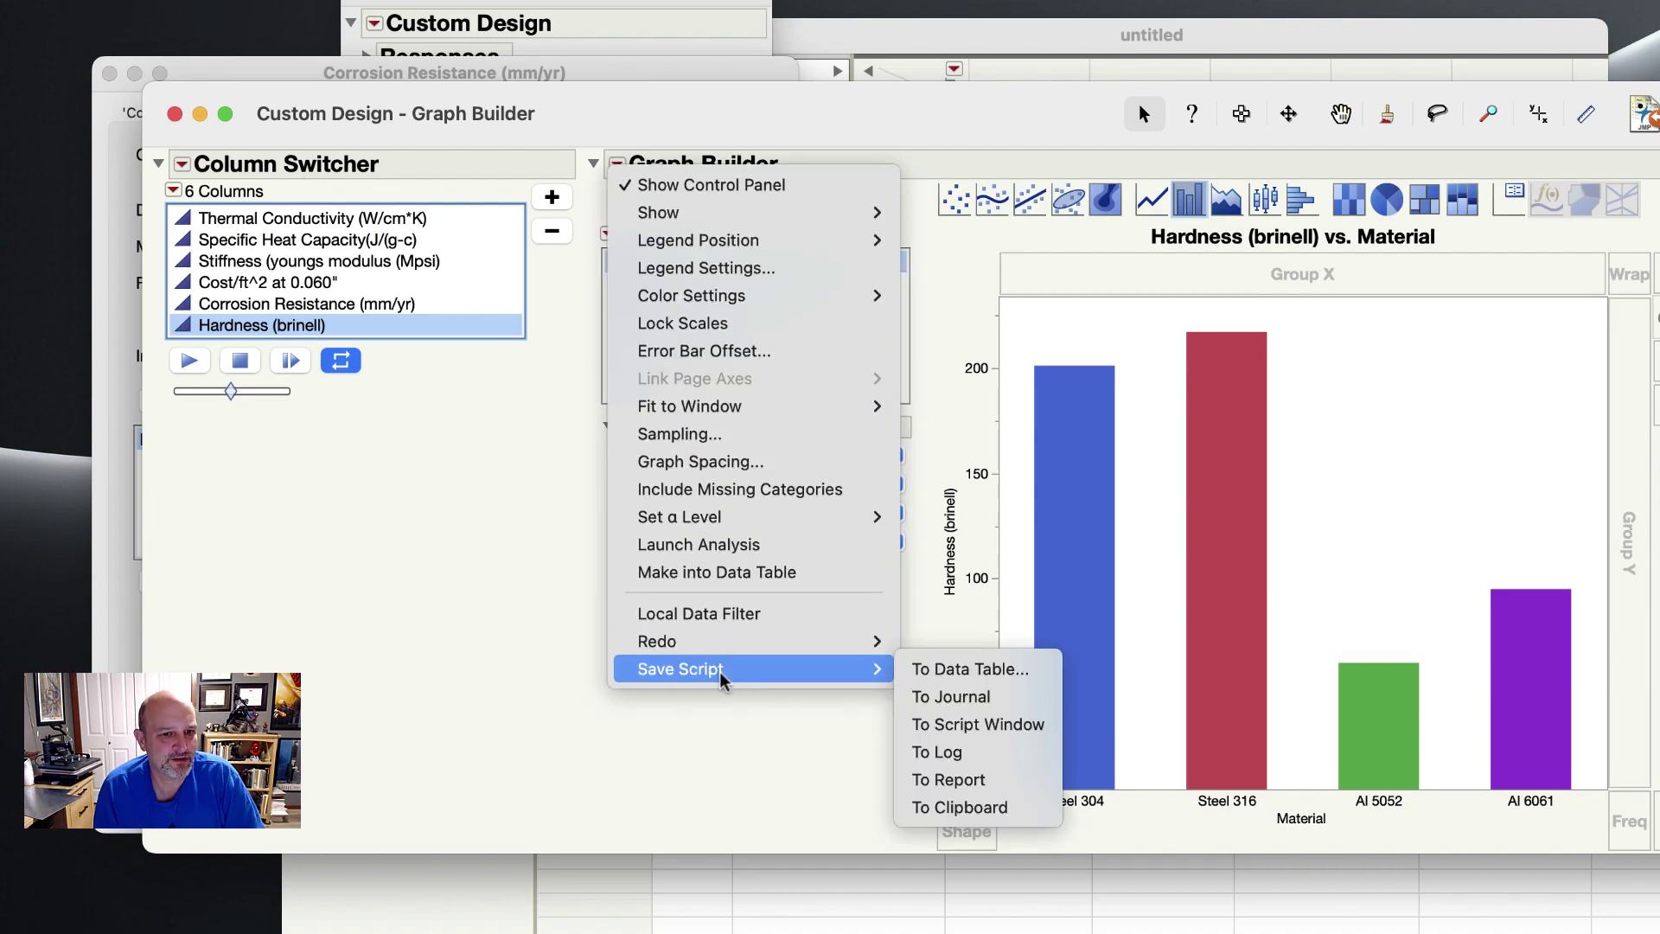
left_click(908, 674)
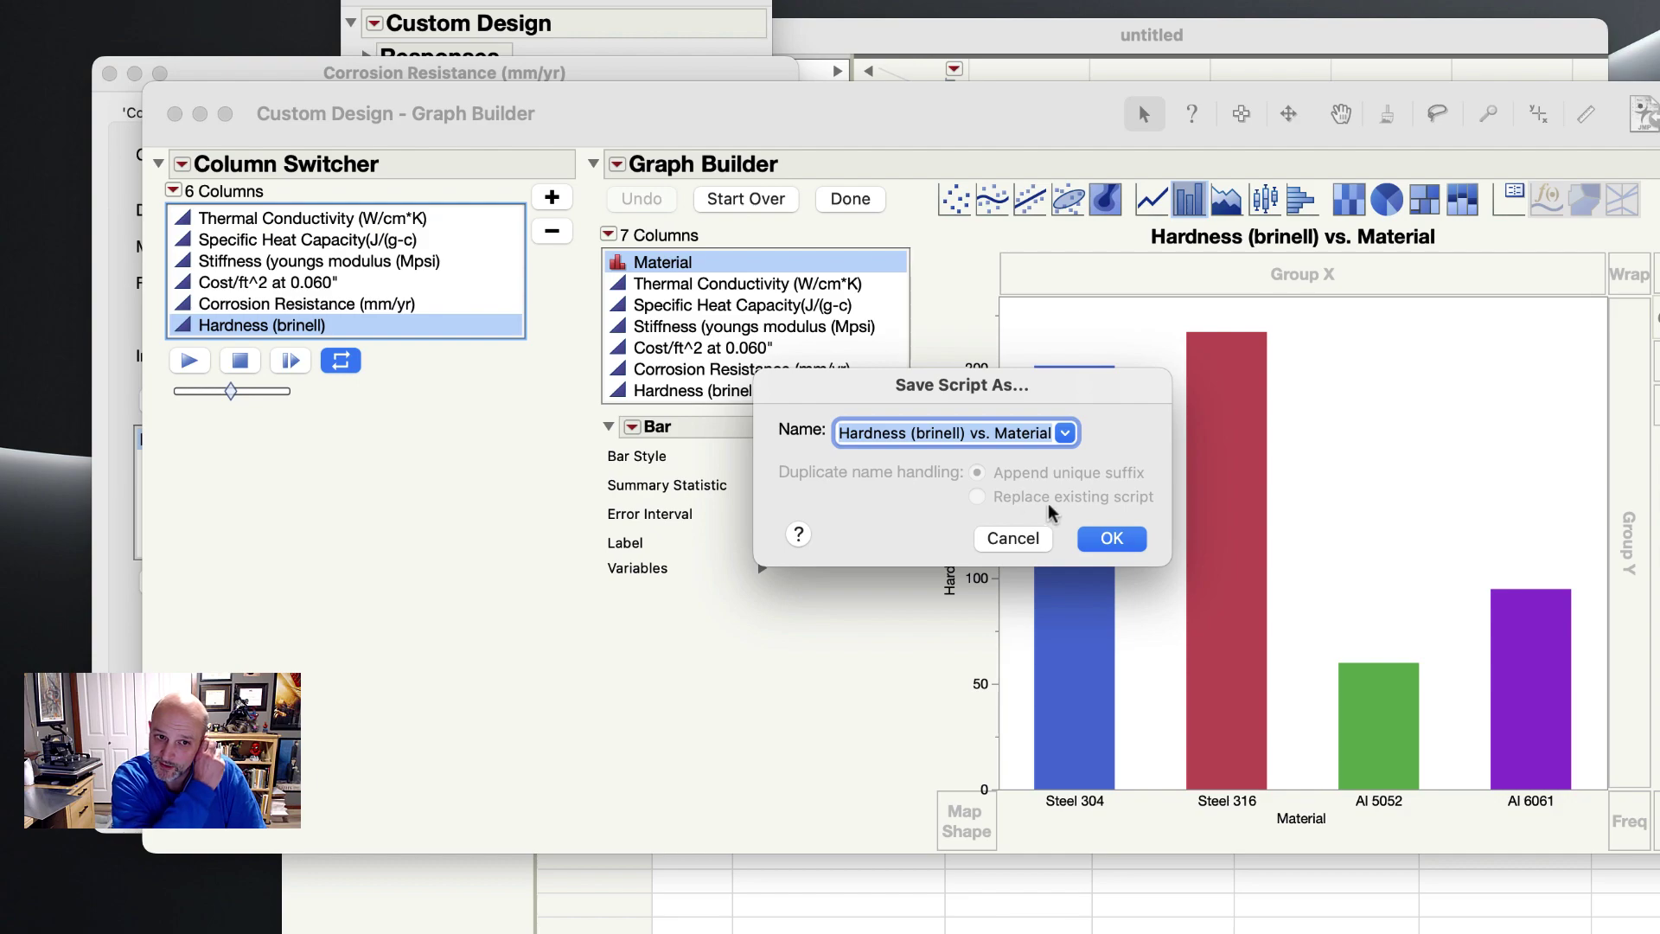
left_click(1109, 539)
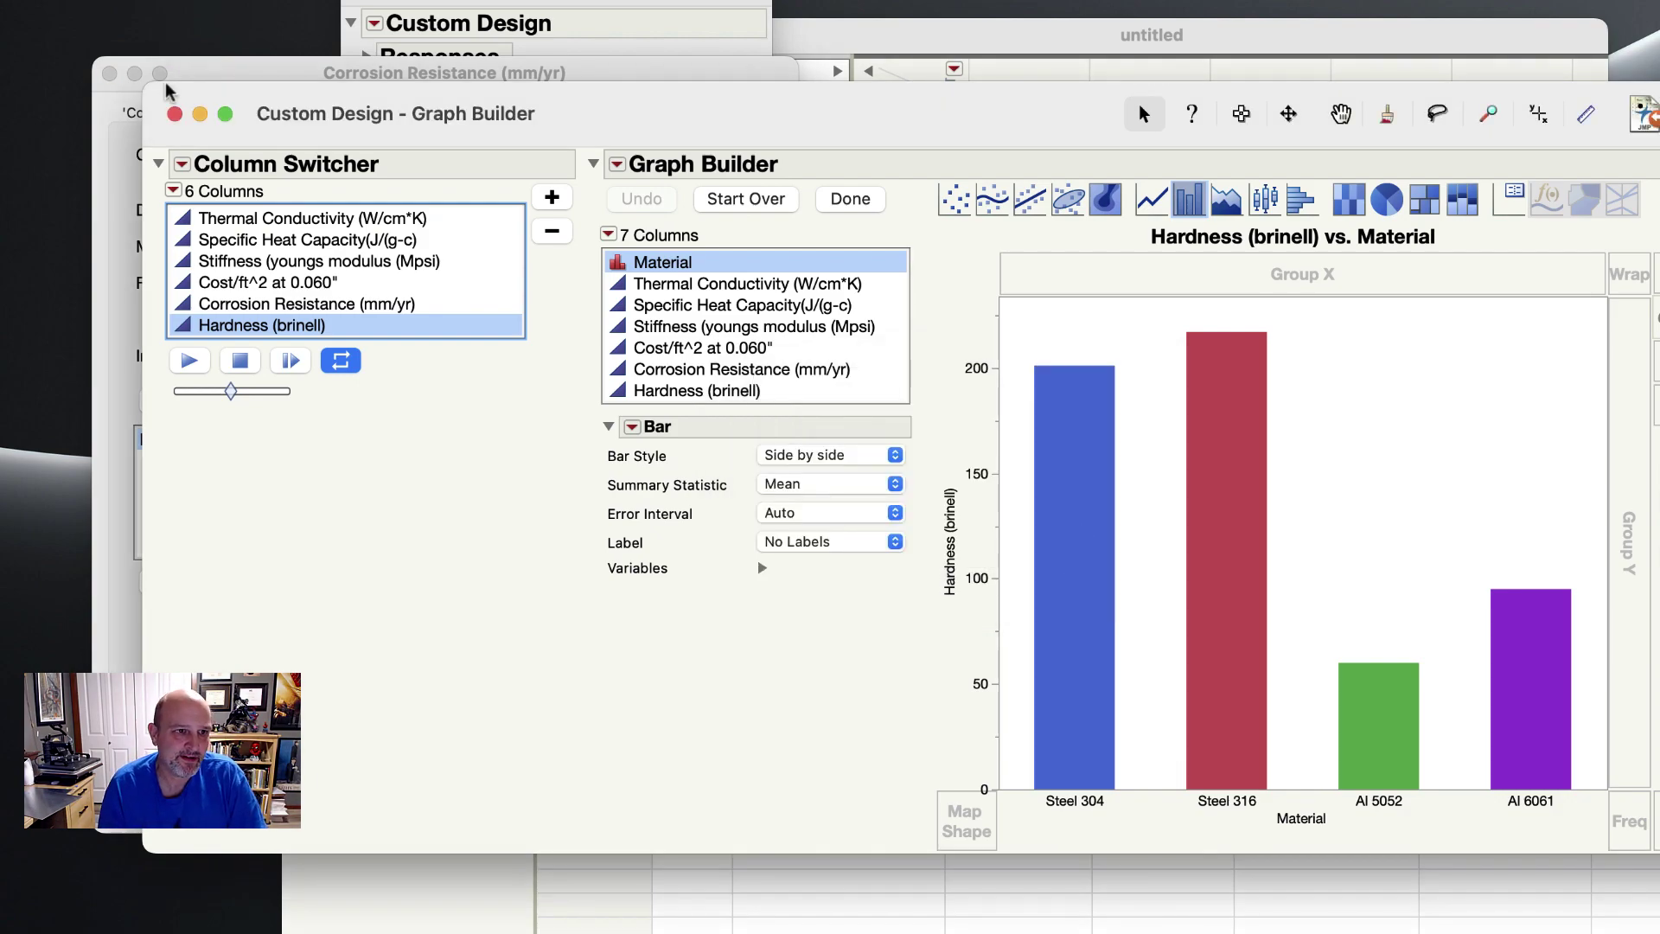
left_click(175, 113)
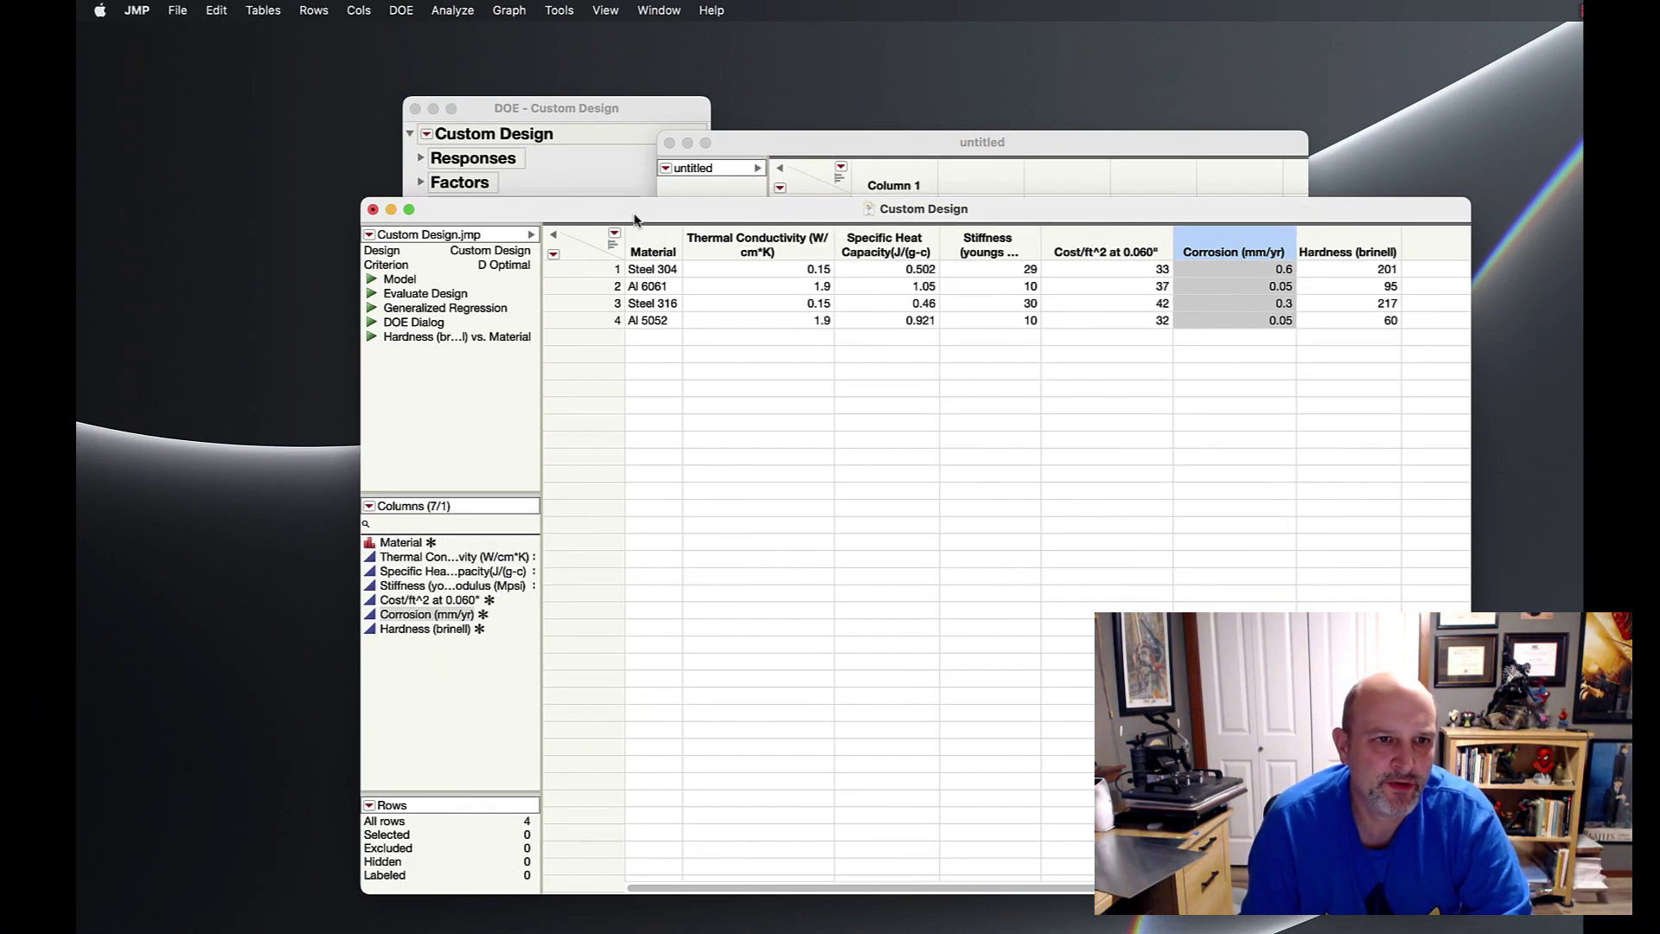
left_click_drag(634, 211, 552, 155)
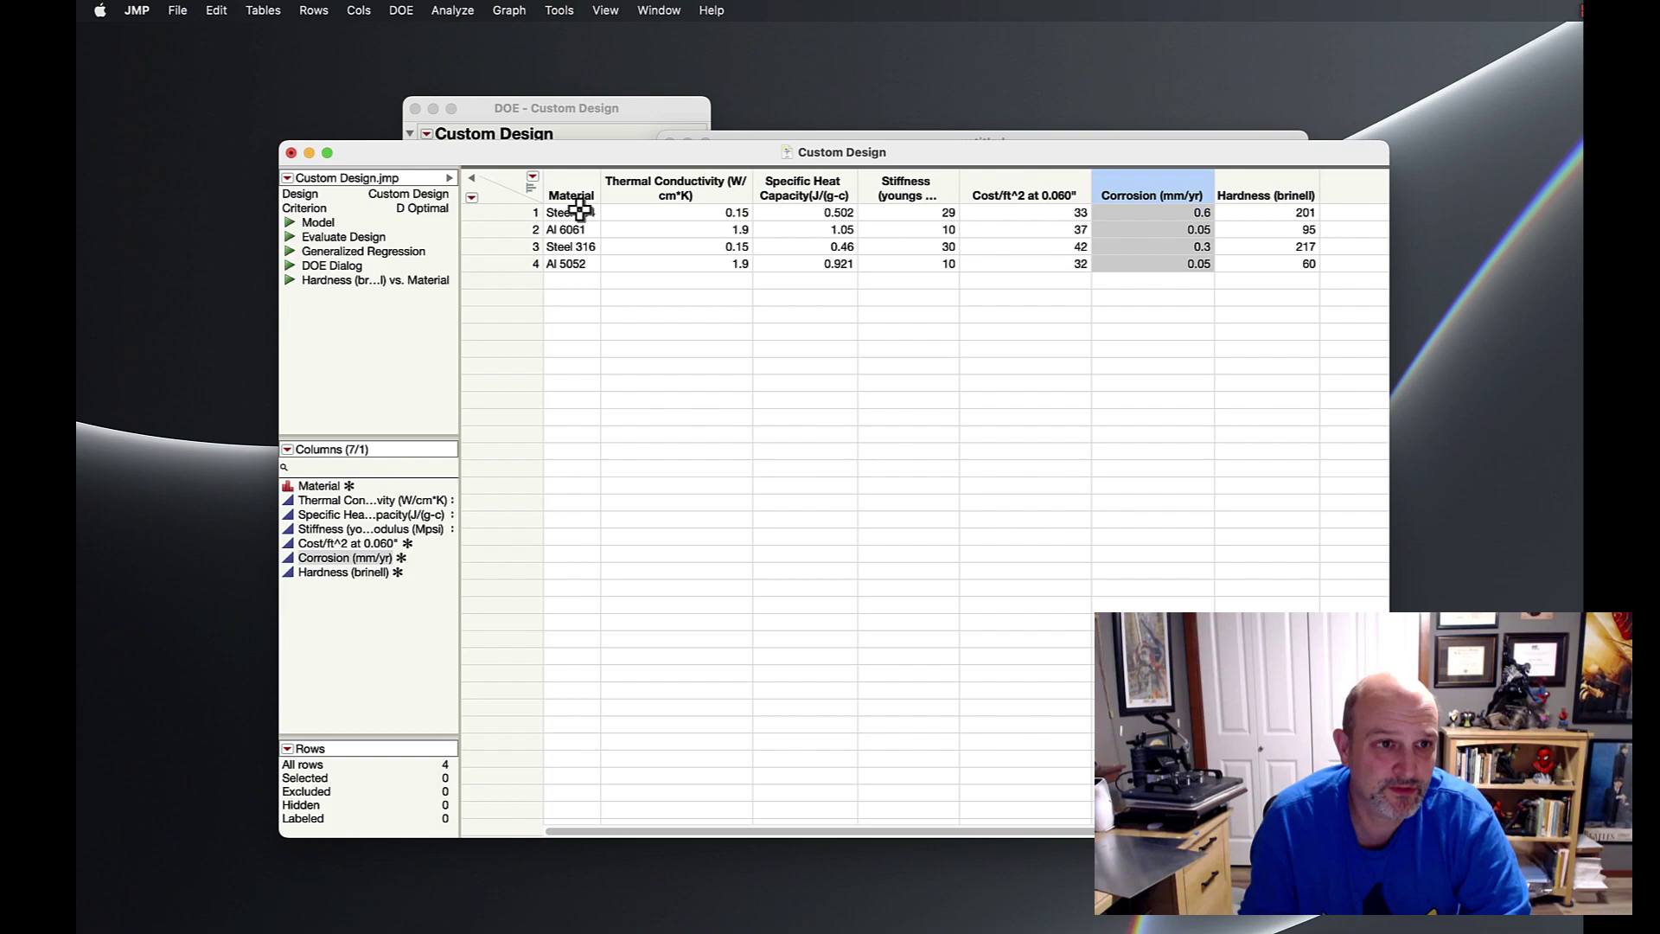
Run the saved Model's least-squares fit and widen its Prediction Profiler, showing Steel 304 at desirability 0.282959
left_click(291, 223)
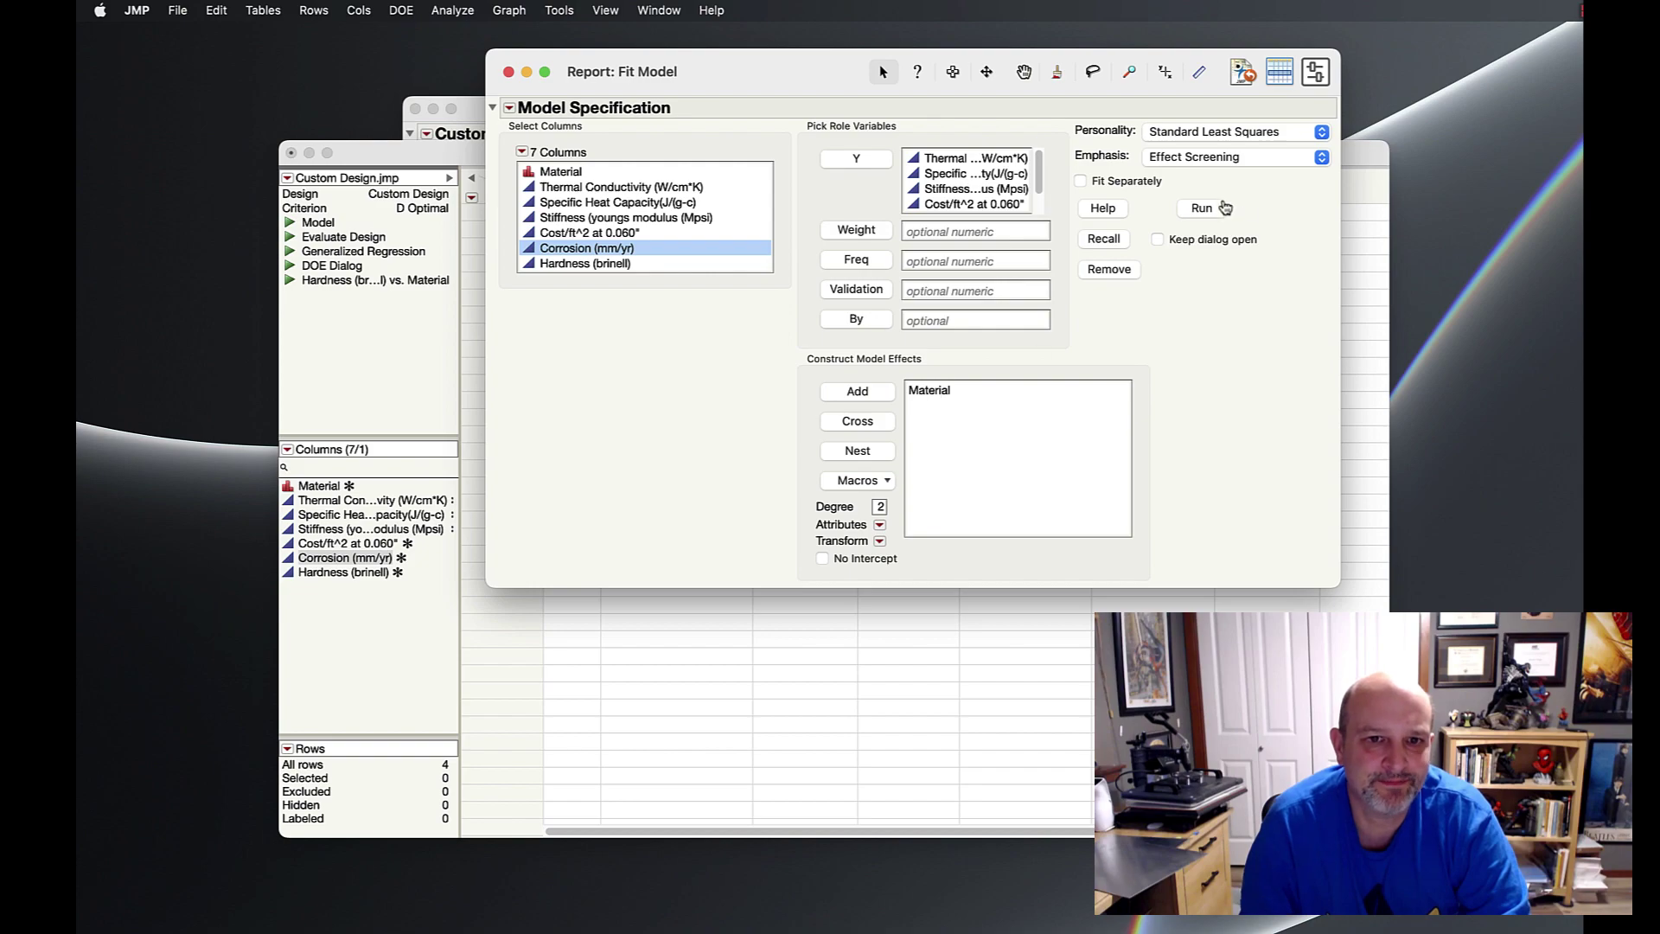
left_click(1204, 207)
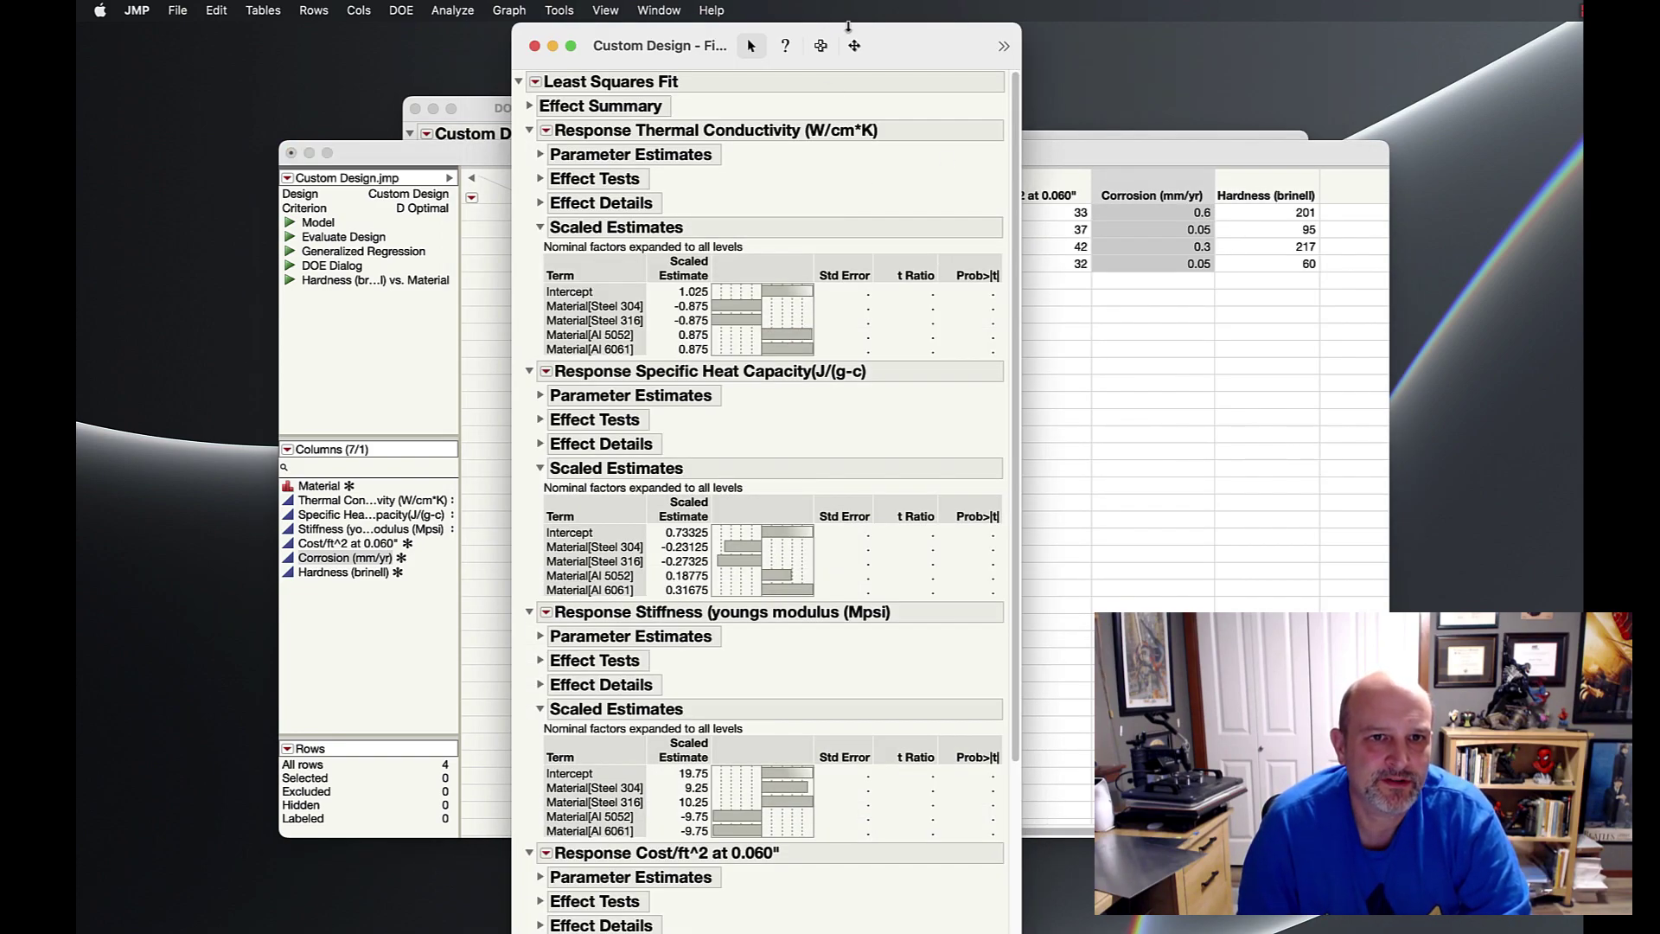
left_click_drag(839, 33, 909, 84)
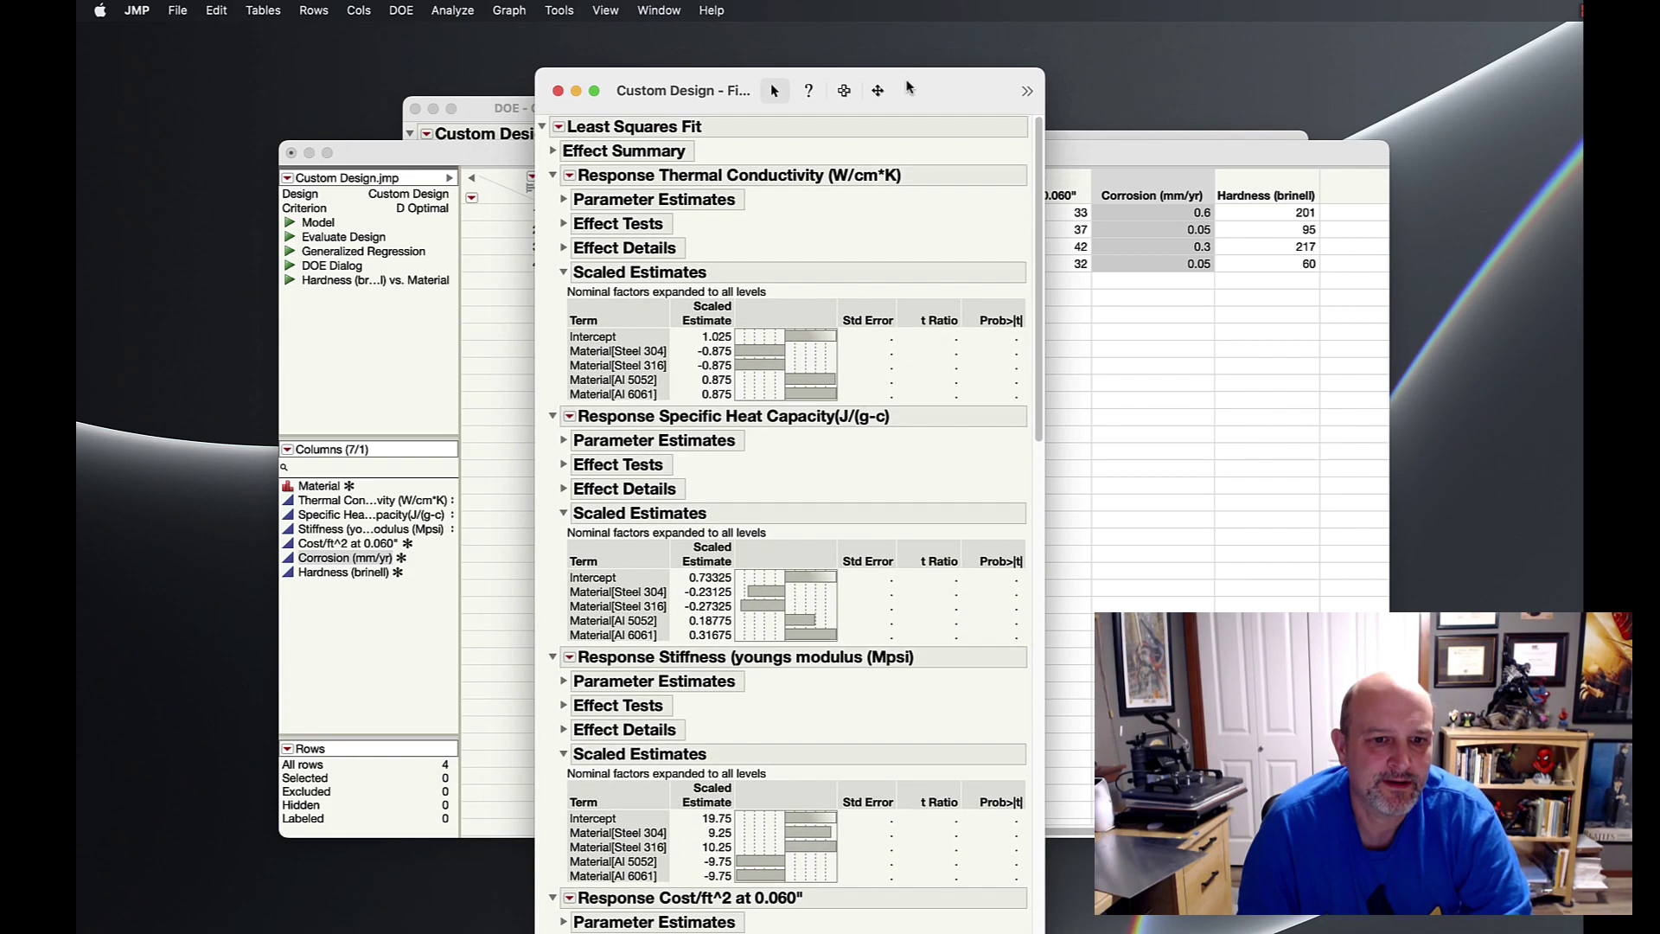
scroll(958, 333, "down", 5)
scroll(958, 333, "down", 20)
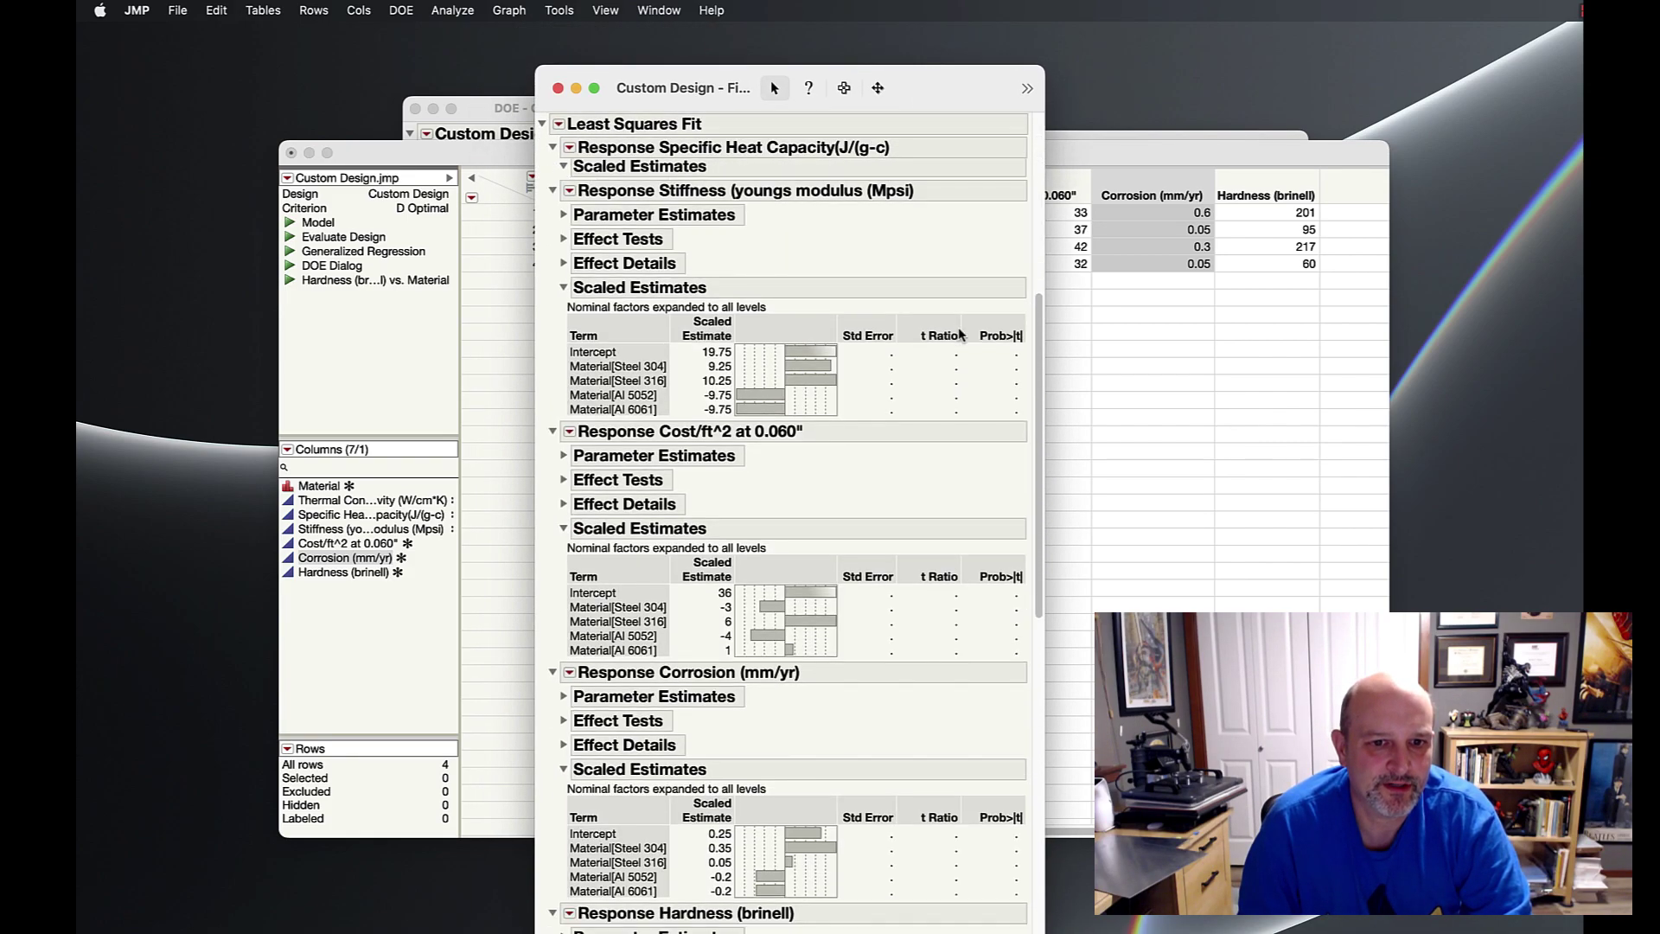
scroll(958, 327, "down", 3)
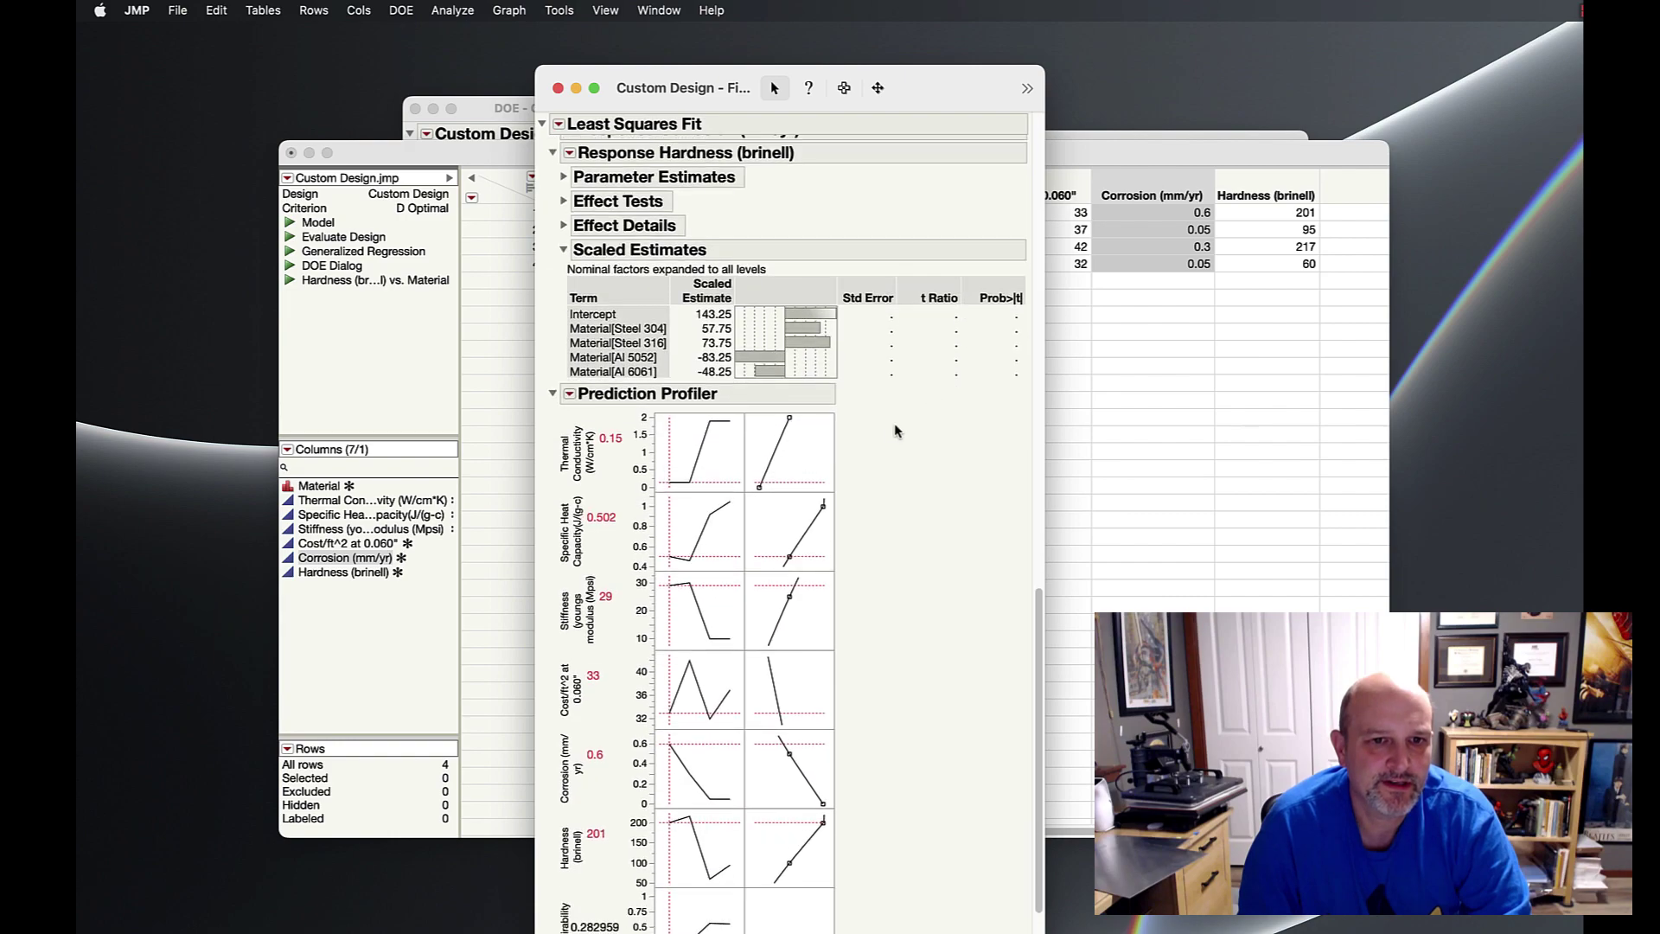
left_click_drag(833, 448, 863, 453)
scroll(1030, 650, "down", 5)
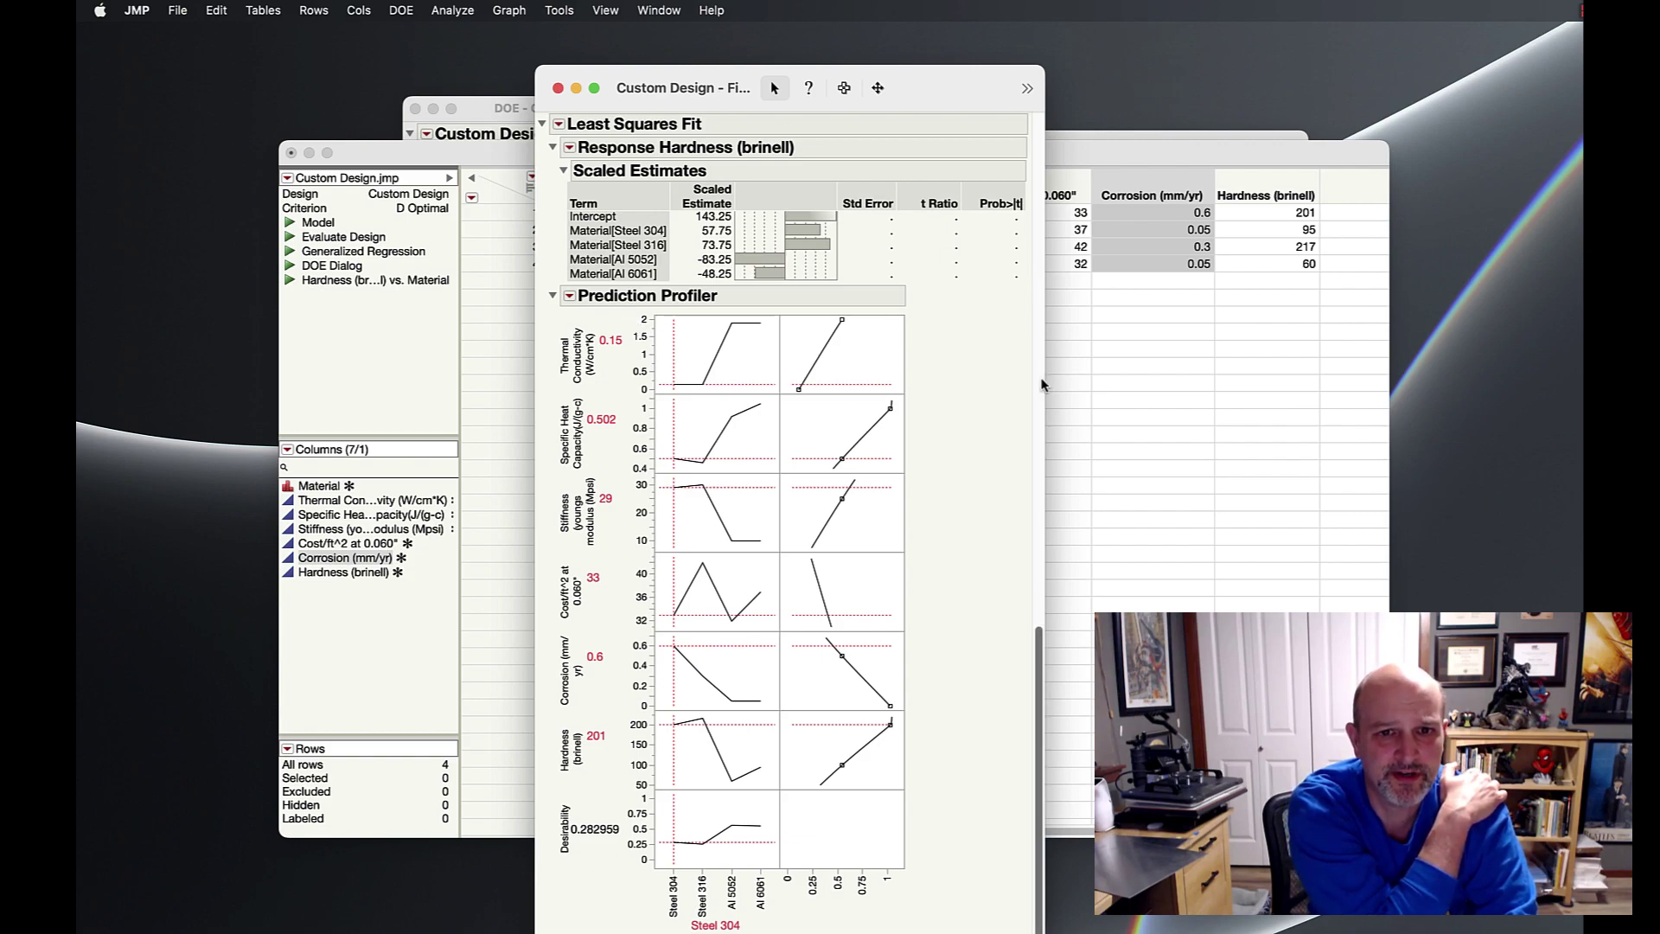
Widen the profiler and maximize desirability, selecting Al 5052 at 0.565632
left_click_drag(1045, 385, 1136, 393)
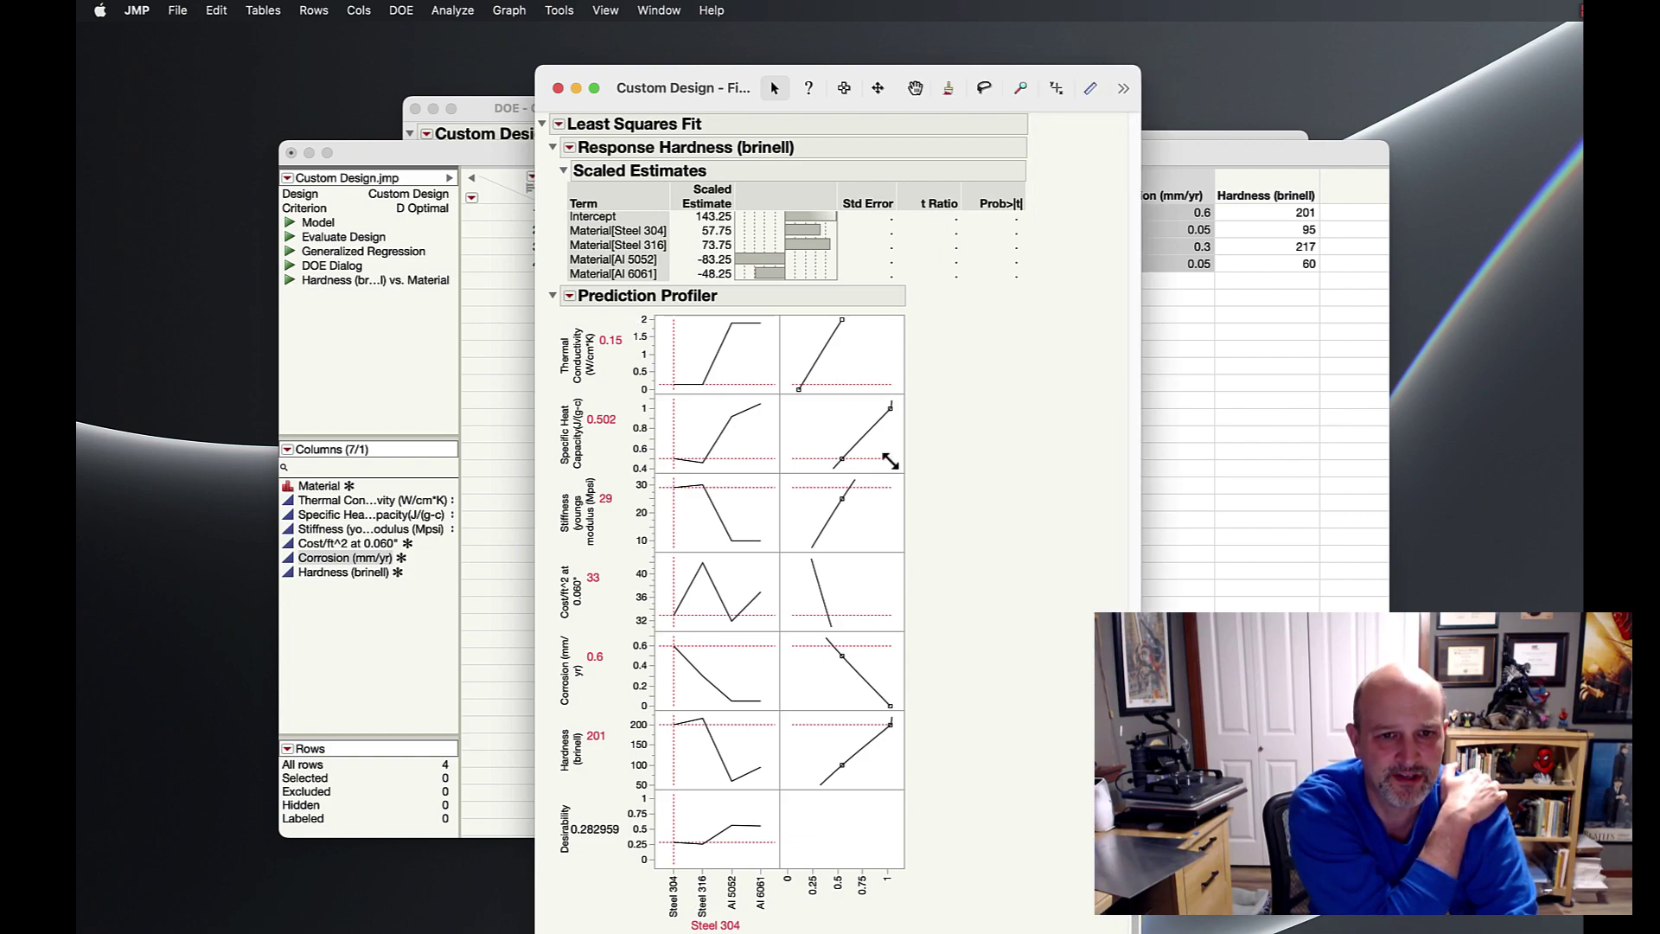
left_click_drag(902, 441, 951, 443)
left_click(569, 297)
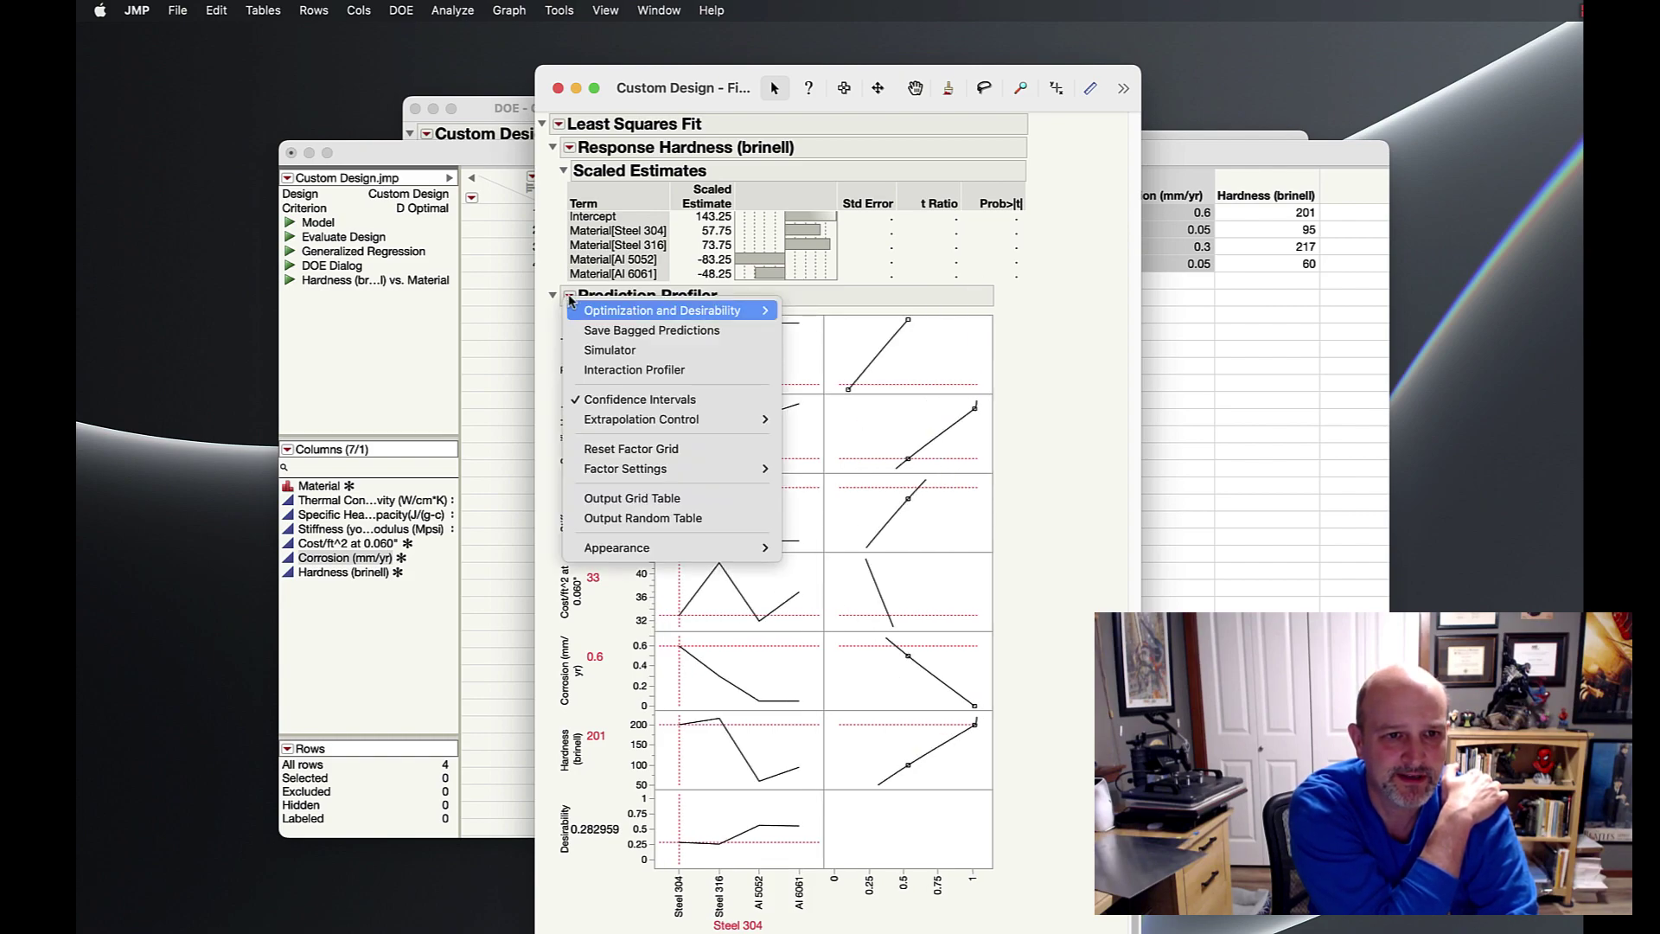
mouse_move(691, 310)
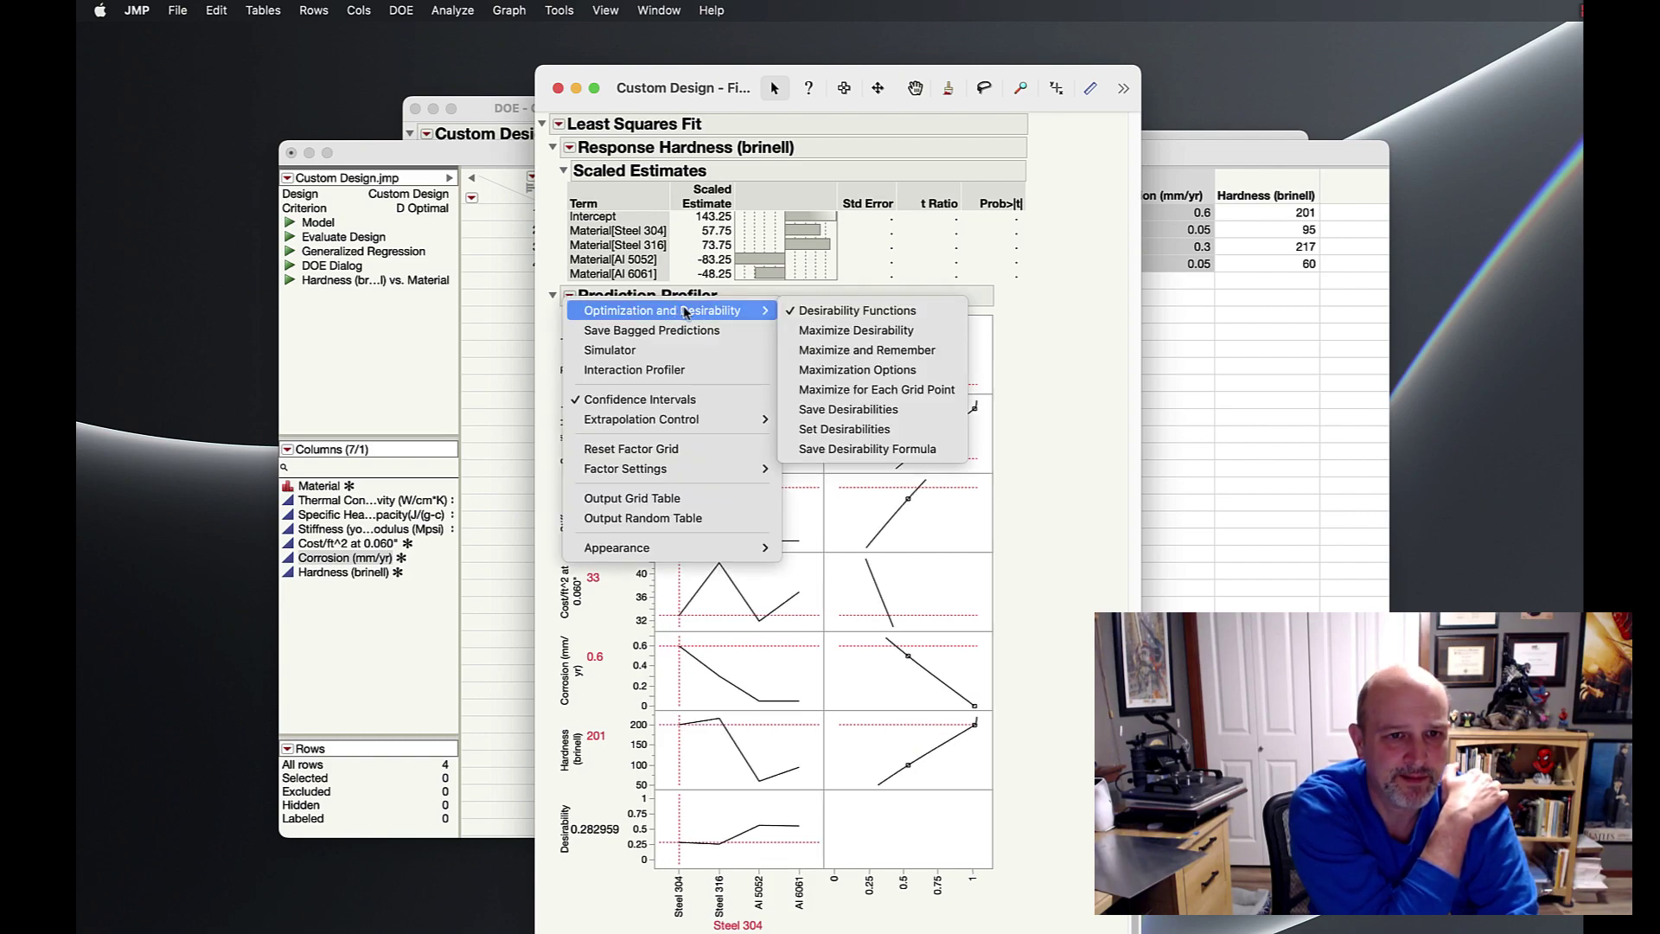
left_click(836, 332)
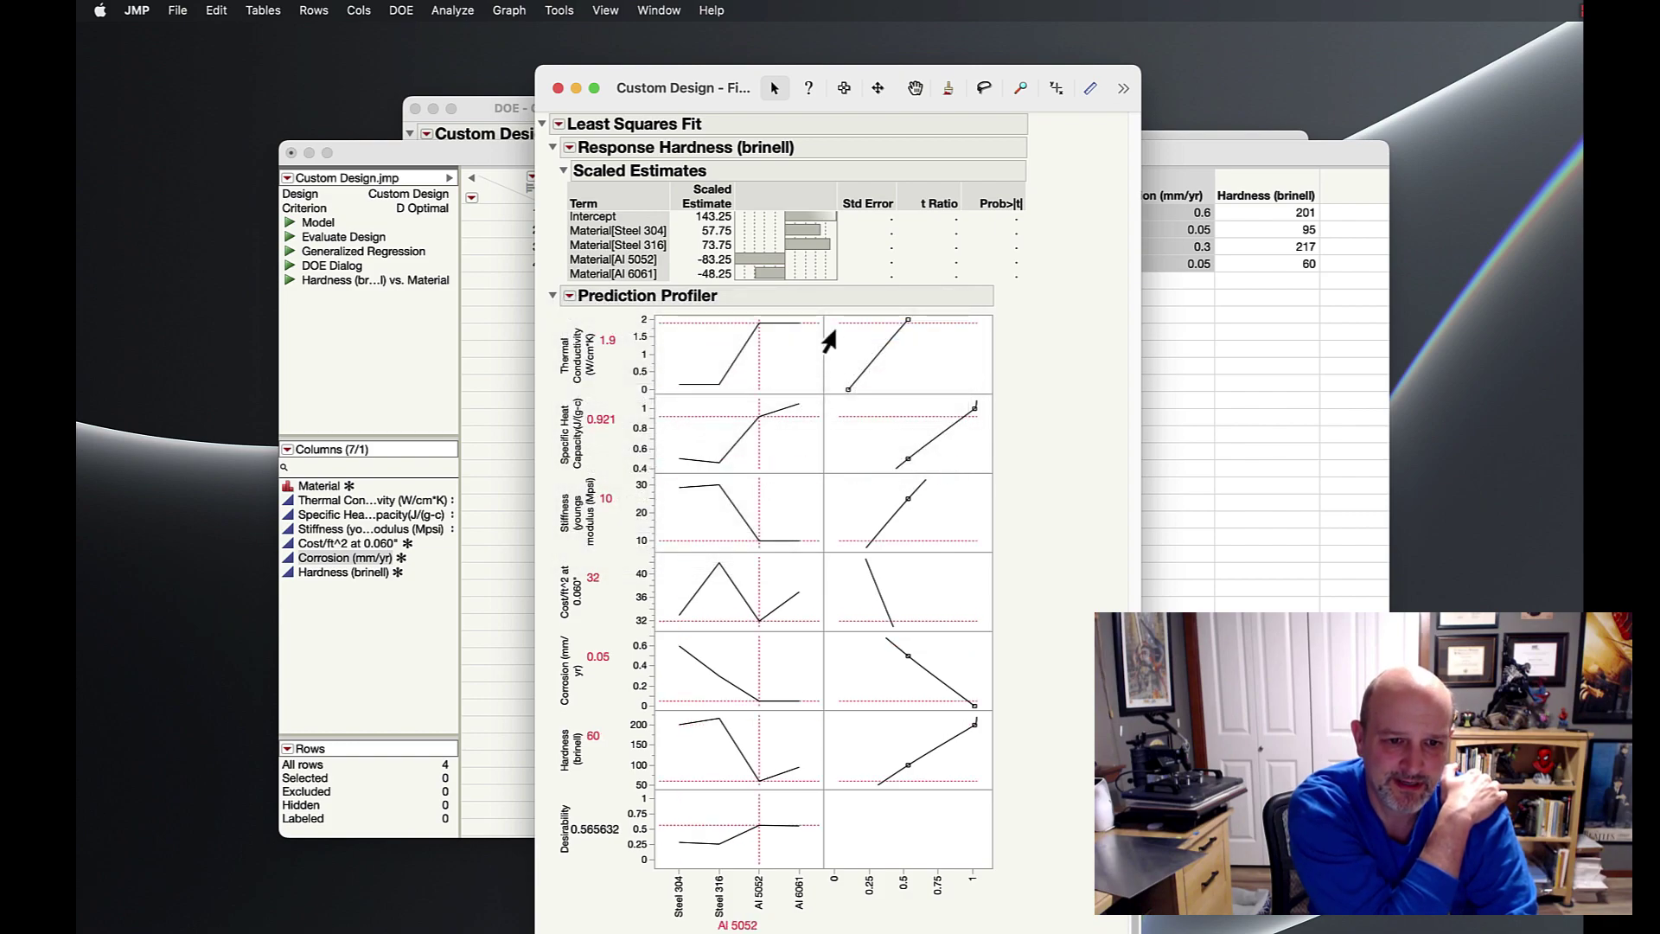